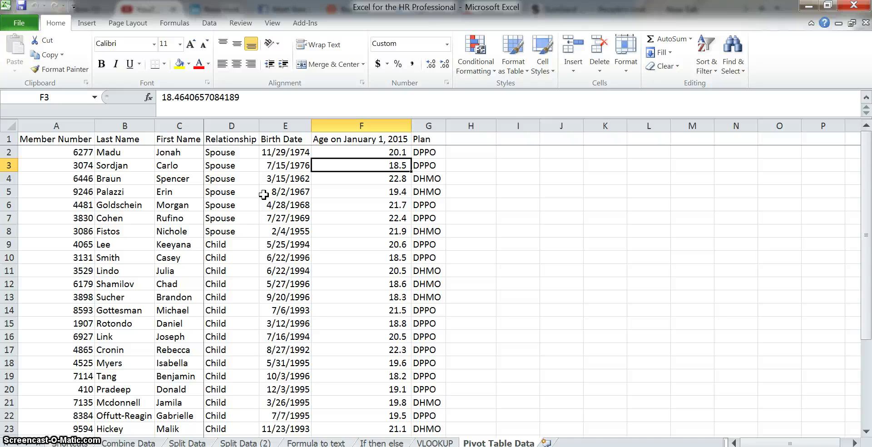
# - Widen column G so the Plan entries of the member table fit
pyautogui.click(450, 120)
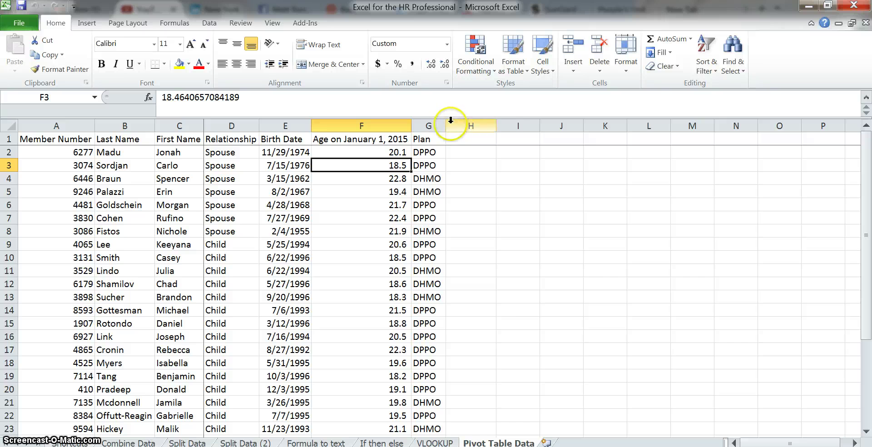
pyautogui.moveTo(450, 119); pyautogui.dragTo(464, 121)
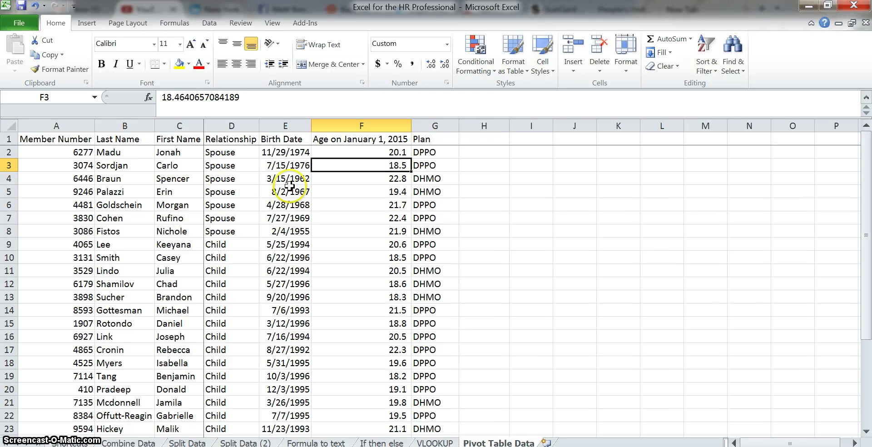
pyautogui.scroll(-4, 289, 185)
pyautogui.scroll(4, 272, 240)
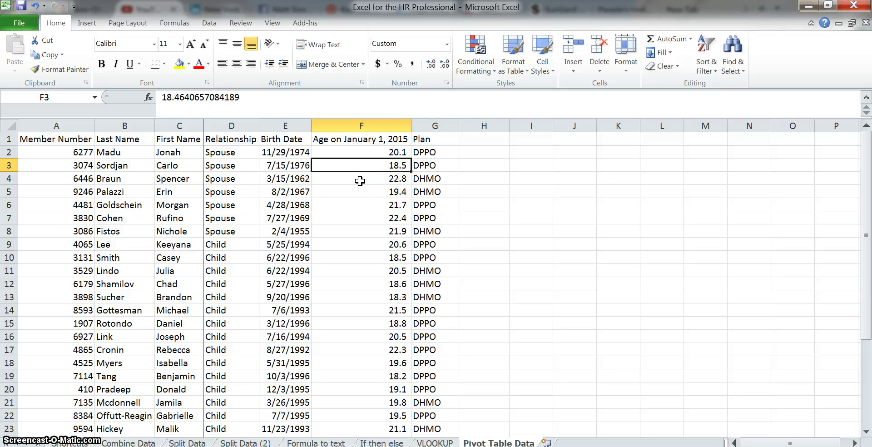
# - Select A1:G31, from the Member Number header across all seven columns down to row 31
pyautogui.click(73, 138)
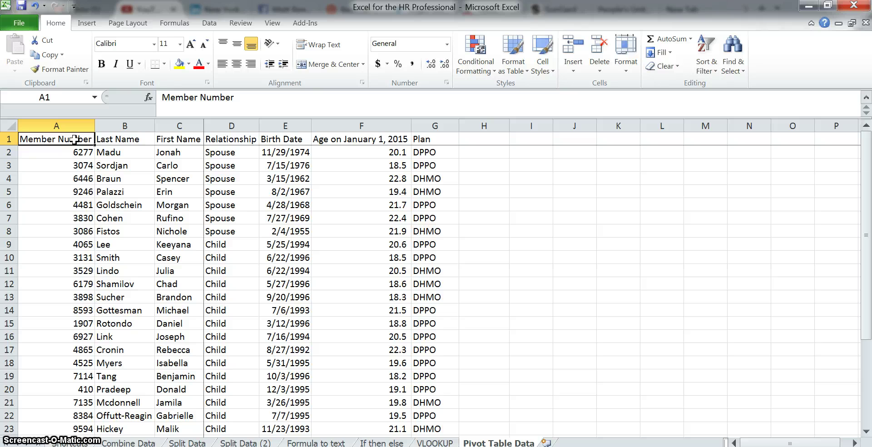
pyautogui.press('Right')
pyautogui.press('Right')
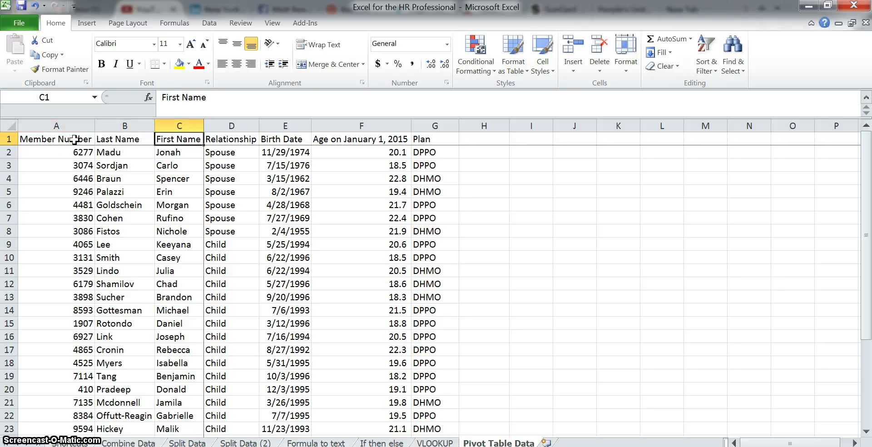
pyautogui.press('Right')
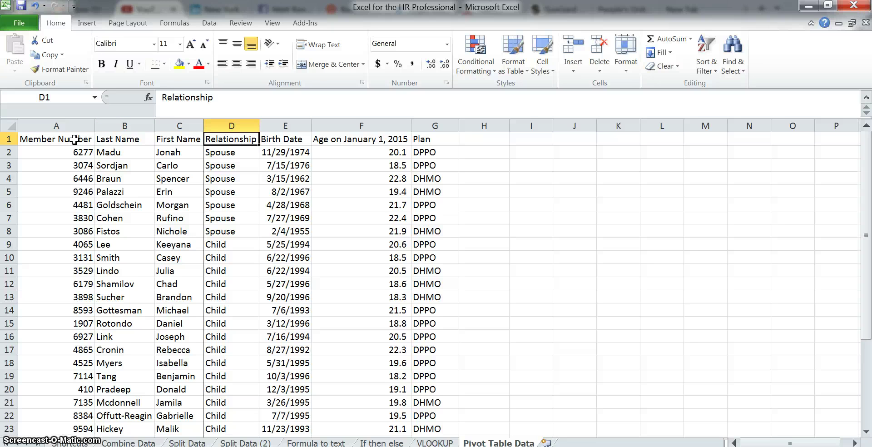
pyautogui.press('Left')
pyautogui.press('Left')
pyautogui.press('Left')
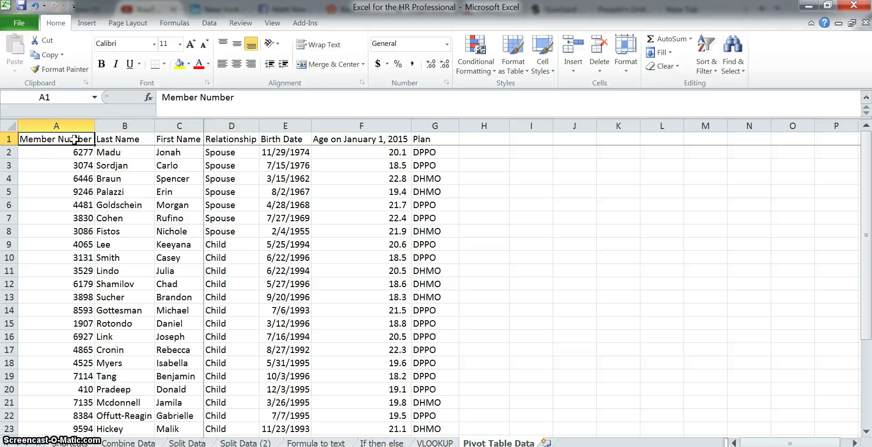
pyautogui.press('Right')
pyautogui.press('Right')
pyautogui.press('Right')
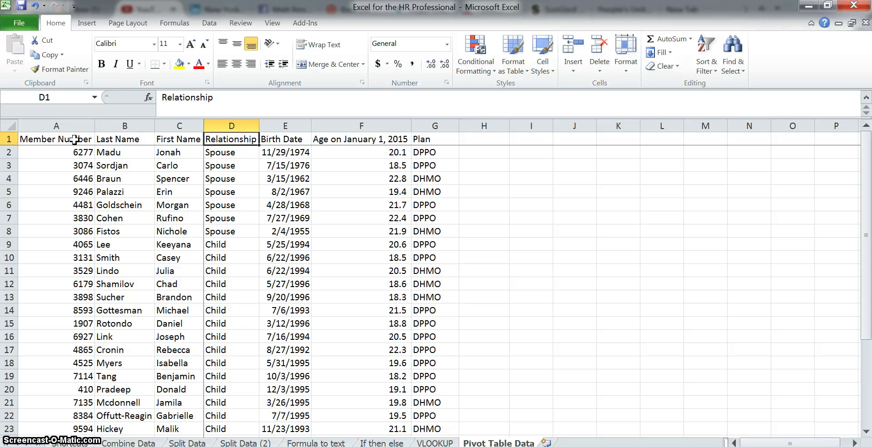
pyautogui.press('Left')
pyautogui.press('Left')
pyautogui.press('Left')
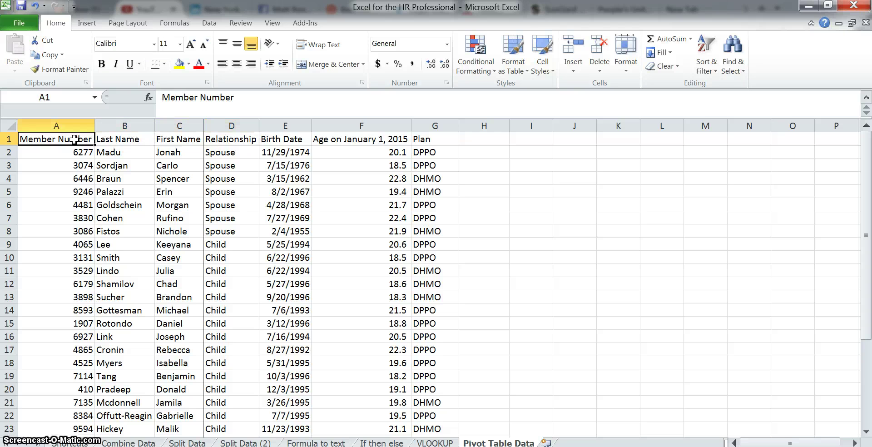
pyautogui.hotkey('shift', 'Right')
pyautogui.hotkey('shift', 'Right')
pyautogui.hotkey('shift', 'Right')
pyautogui.hotkey('shift', 'Right')
pyautogui.hotkey('shift', 'Right')
pyautogui.hotkey('shift', 'Right')
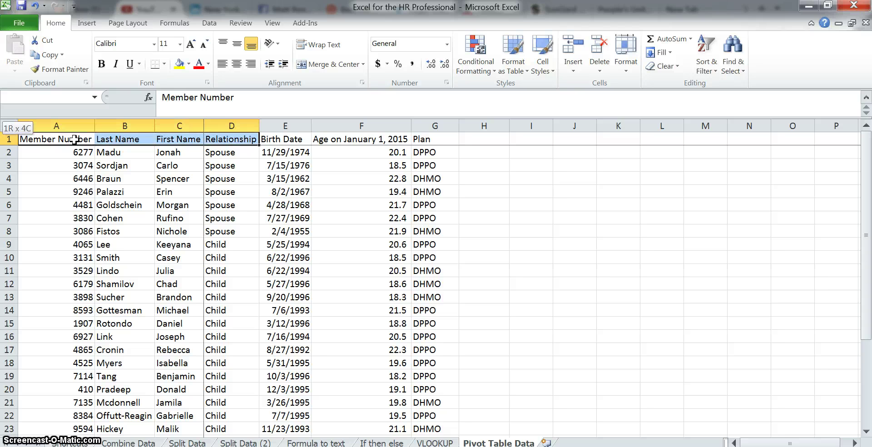
pyautogui.hotkey('ctrl', 'shift', 'Down')
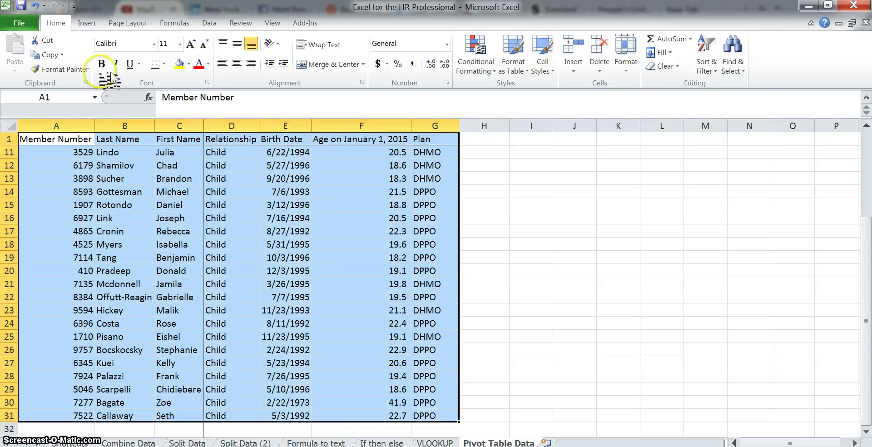
# - Insert a PivotTable from 'Pivot Table Data'!$A$1:$G$31 onto a new worksheet
pyautogui.click(211, 23)
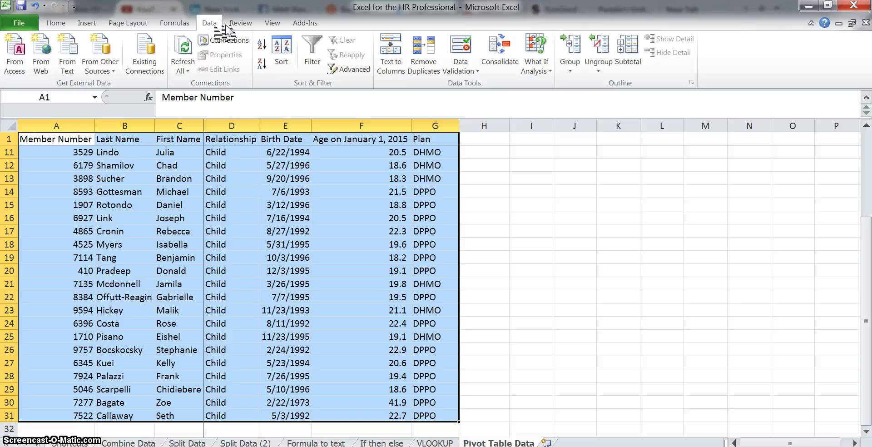
pyautogui.click(177, 24)
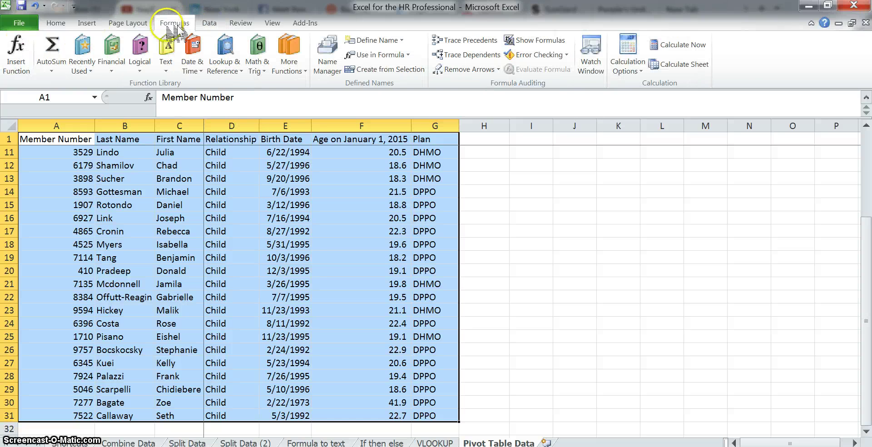
pyautogui.click(134, 22)
pyautogui.click(87, 23)
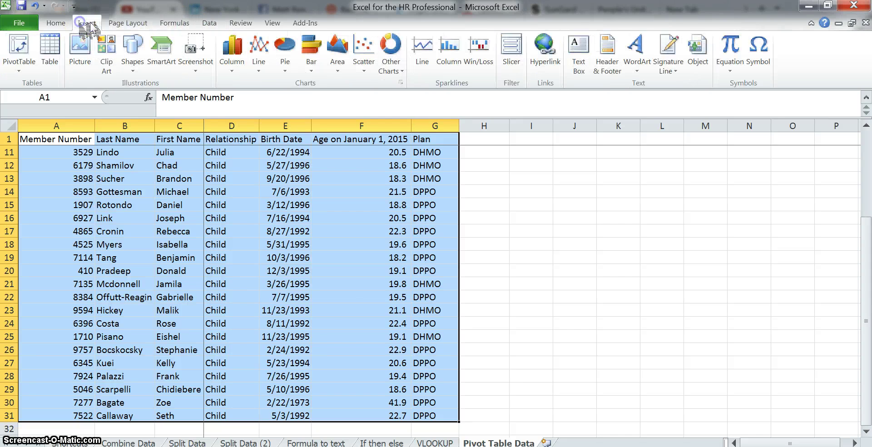
pyautogui.click(23, 71)
pyautogui.click(33, 84)
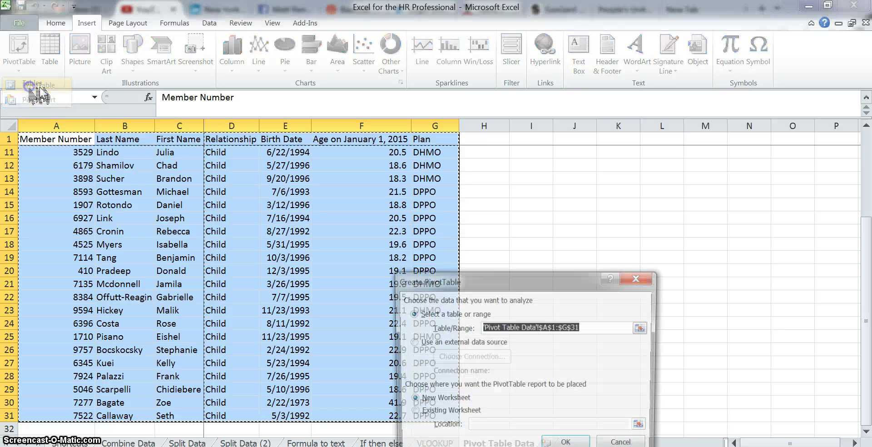
pyautogui.moveTo(520, 287); pyautogui.dragTo(534, 166)
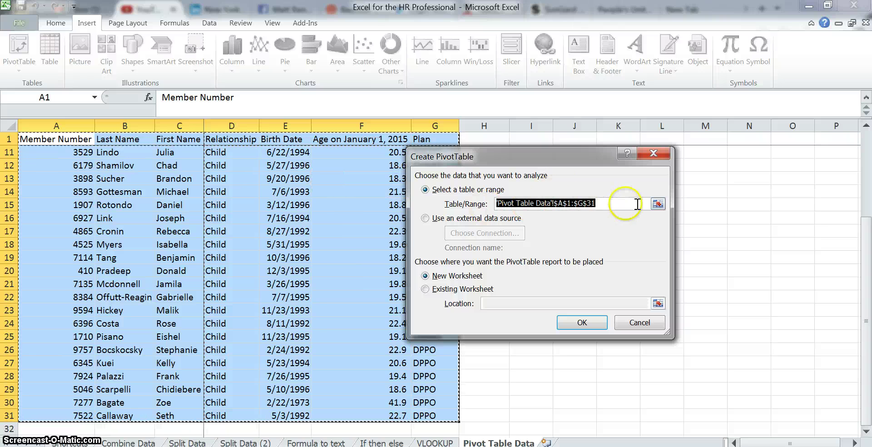
pyautogui.click(658, 204)
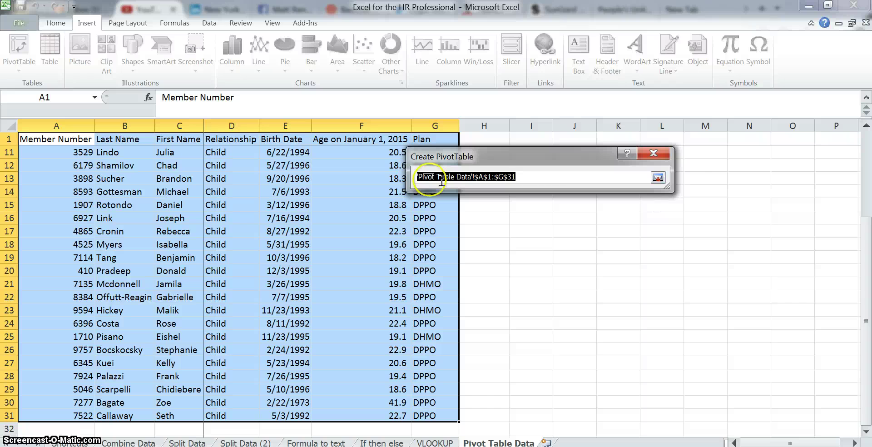
pyautogui.click(658, 177)
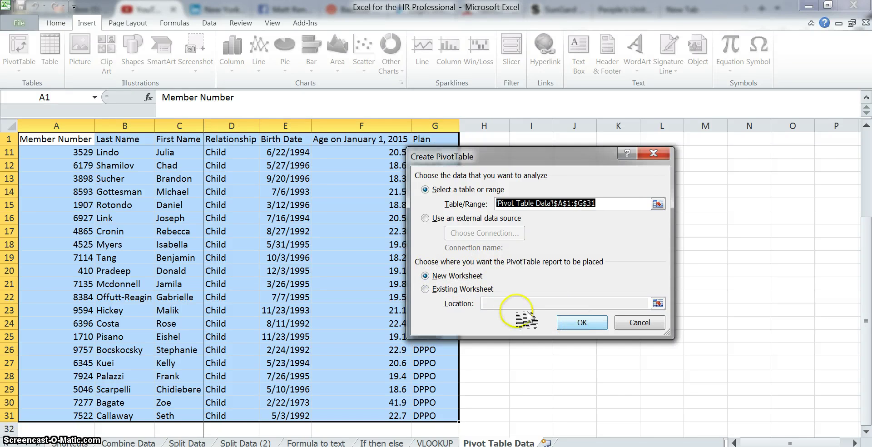
pyautogui.click(579, 324)
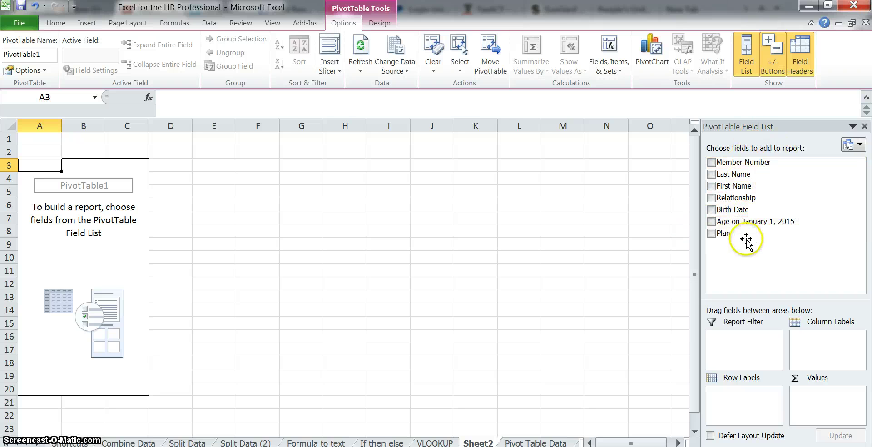
pyautogui.moveTo(743, 225); pyautogui.dragTo(740, 290)
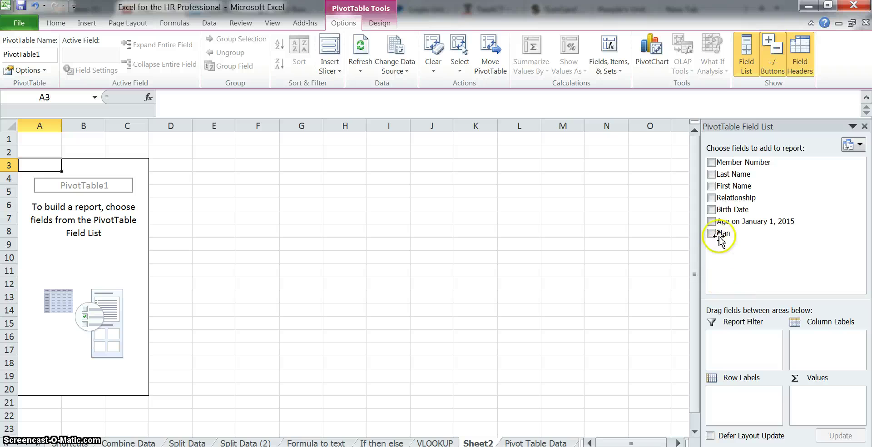
pyautogui.moveTo(721, 236); pyautogui.dragTo(539, 401)
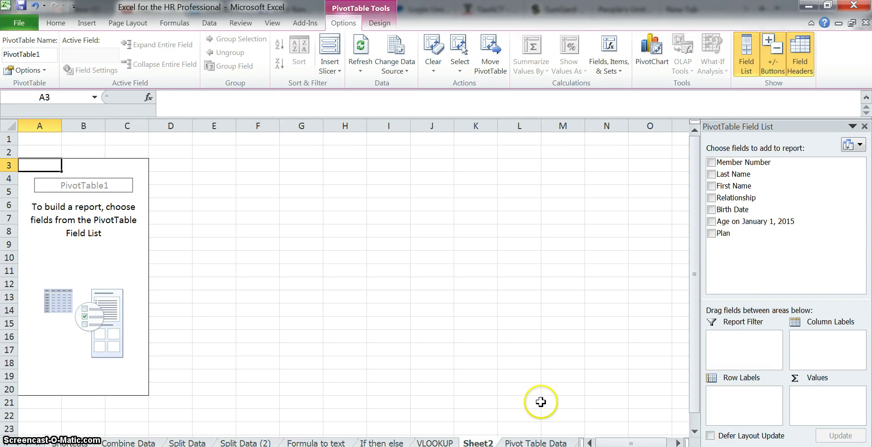
pyautogui.click(533, 442)
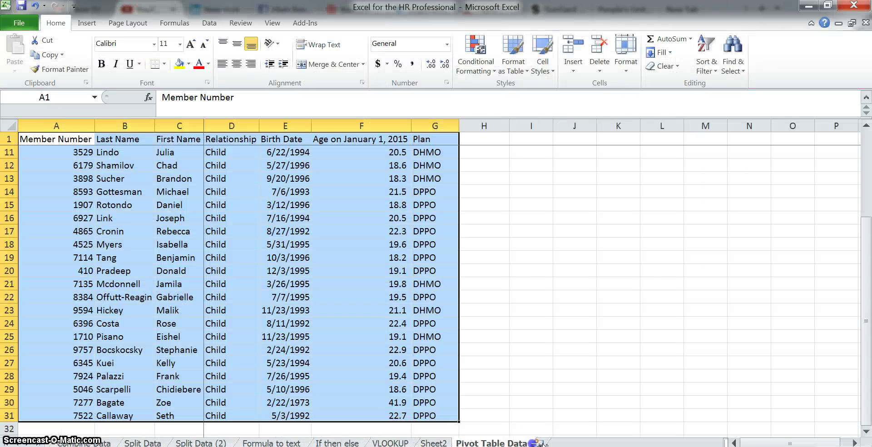
pyautogui.scroll(3, 391, 317)
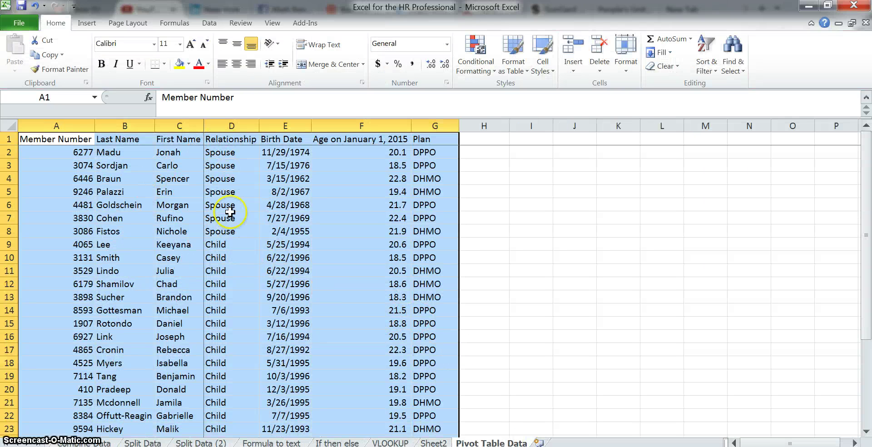
pyautogui.click(240, 175)
pyautogui.scroll(-4, 238, 258)
pyautogui.scroll(4, 239, 260)
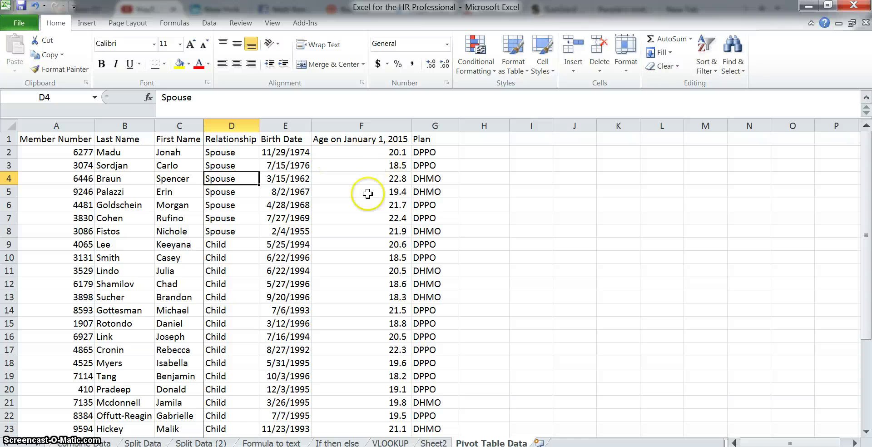
pyautogui.click(433, 442)
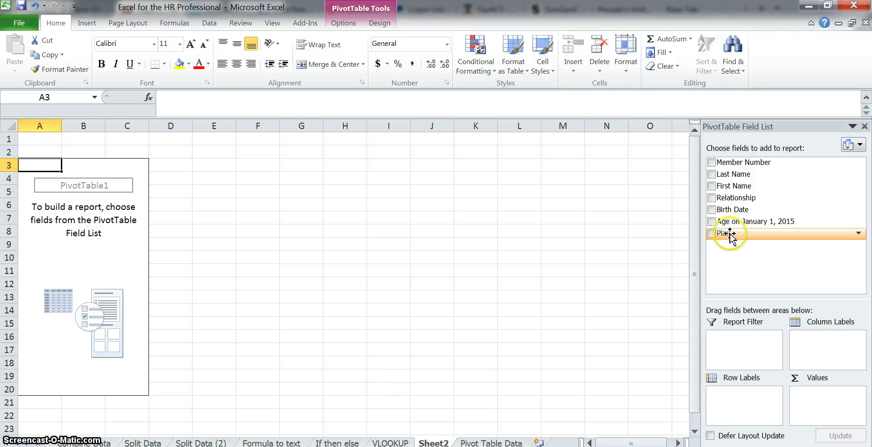
# - Add Plan as the row field and as a count value, giving DHMO 9 and DPPO 21
pyautogui.moveTo(724, 236); pyautogui.dragTo(738, 403)
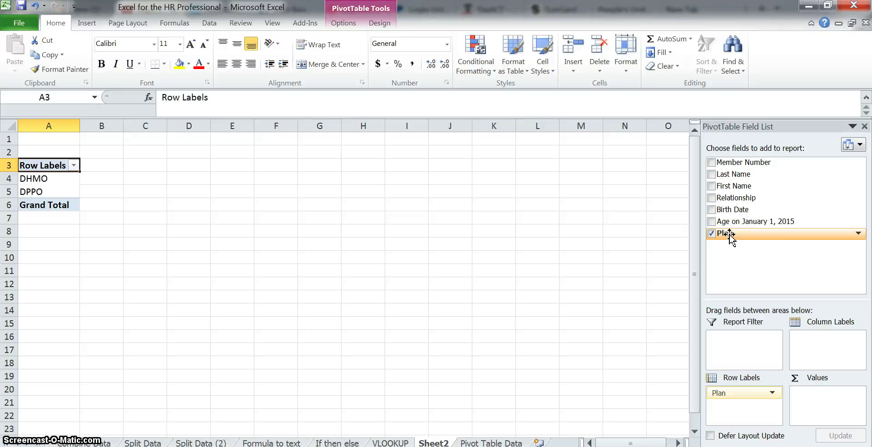
pyautogui.moveTo(725, 234); pyautogui.dragTo(841, 406)
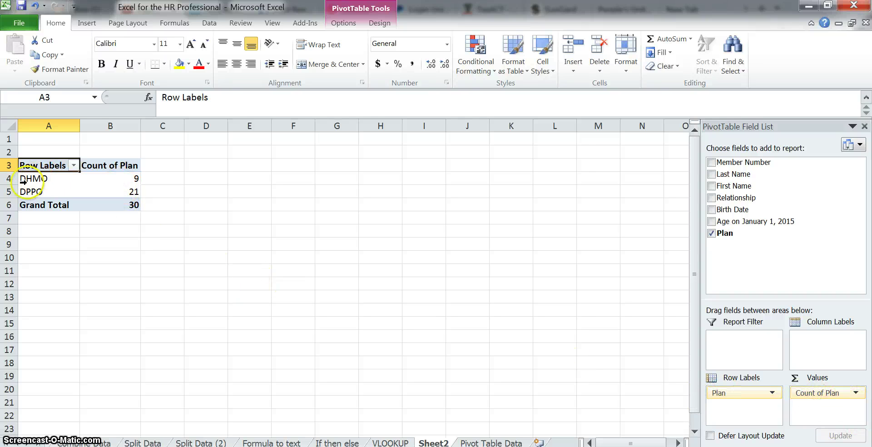
pyautogui.click(121, 178)
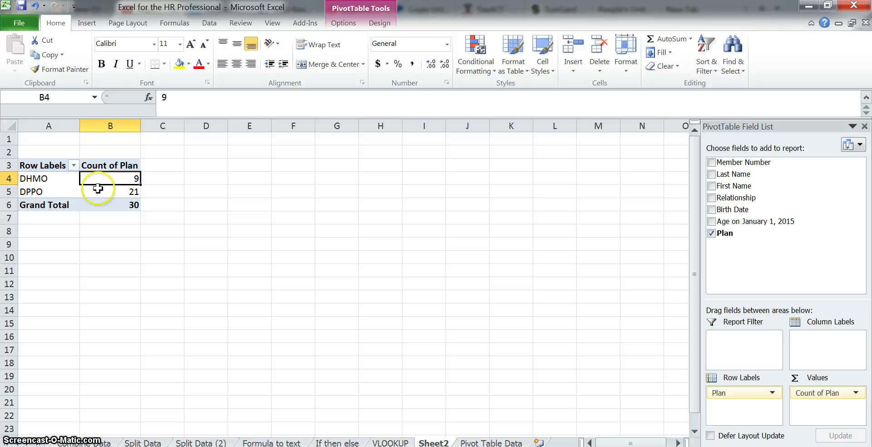
pyautogui.click(124, 191)
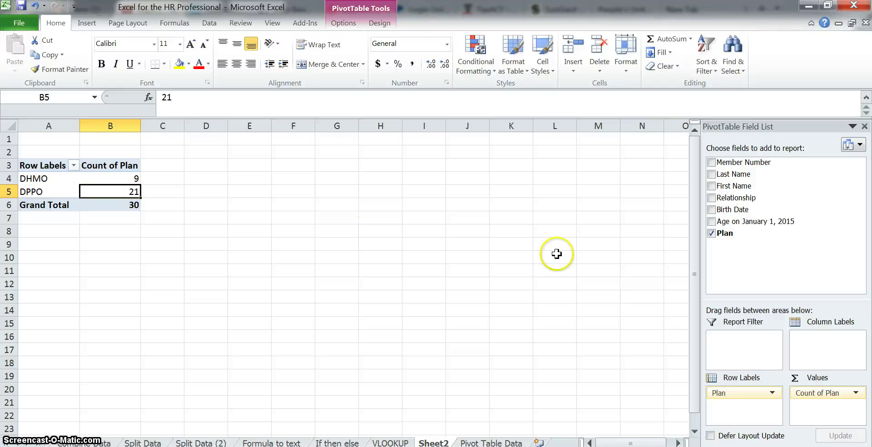
# - Try Average in Value Field Settings for Count of Plan, then cancel to keep the count
pyautogui.click(860, 398)
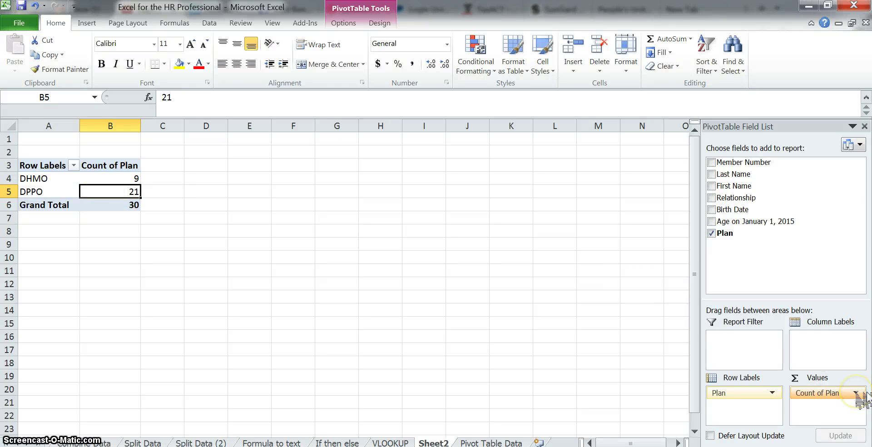
pyautogui.moveTo(825, 397); pyautogui.dragTo(863, 402)
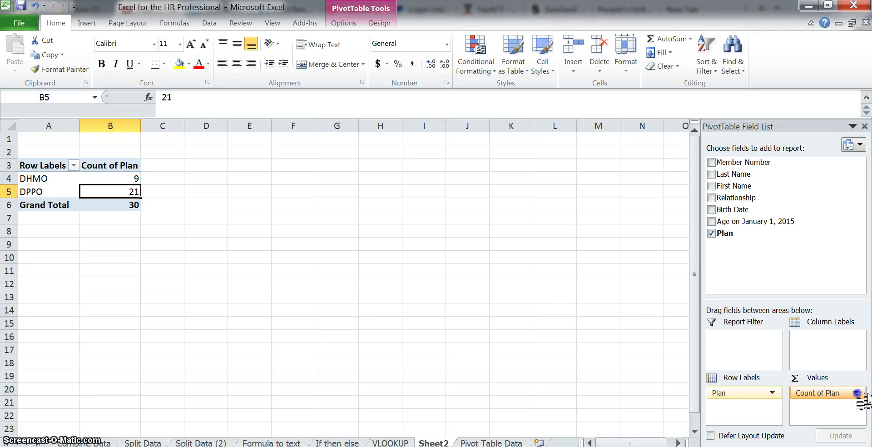
pyautogui.click(856, 393)
pyautogui.click(808, 379)
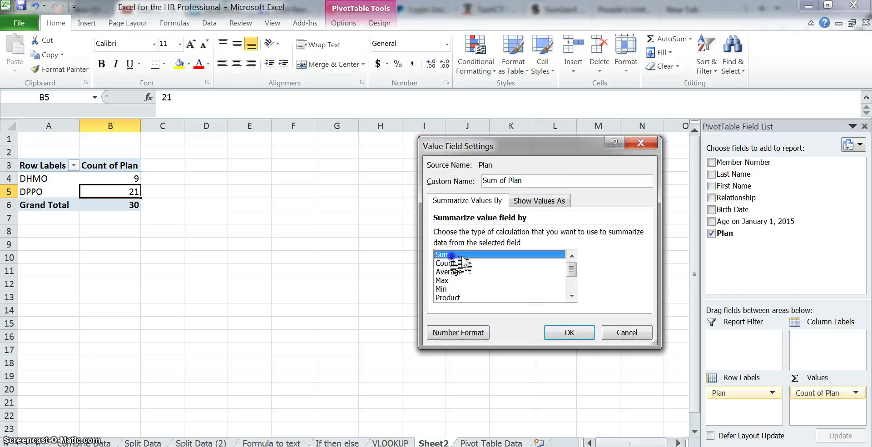
pyautogui.click(449, 264)
pyautogui.click(459, 271)
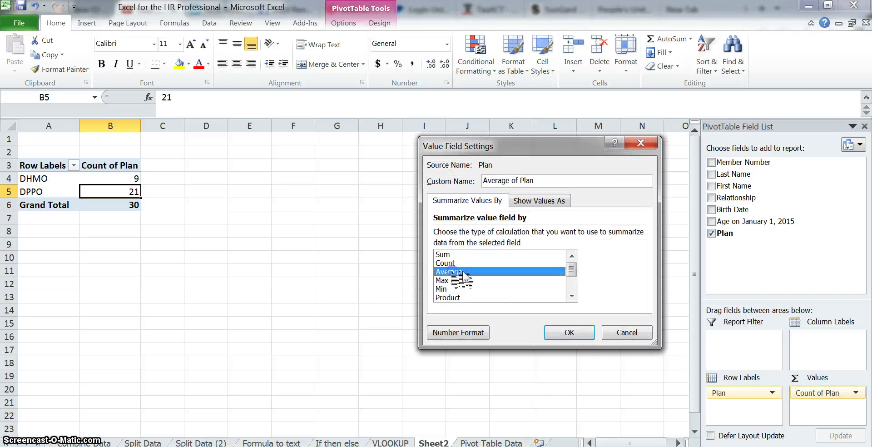
pyautogui.click(641, 335)
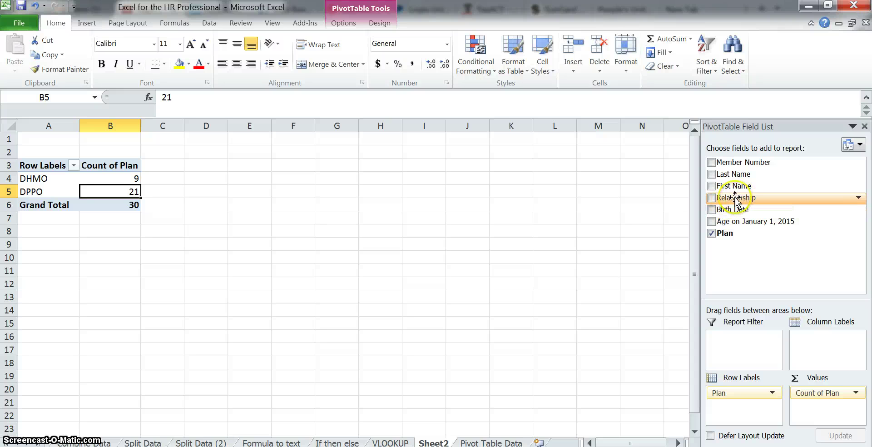
# - Add Relationship as column labels, narrow column B, and check the DHMO Spouse count and total
pyautogui.moveTo(735, 199); pyautogui.dragTo(747, 241)
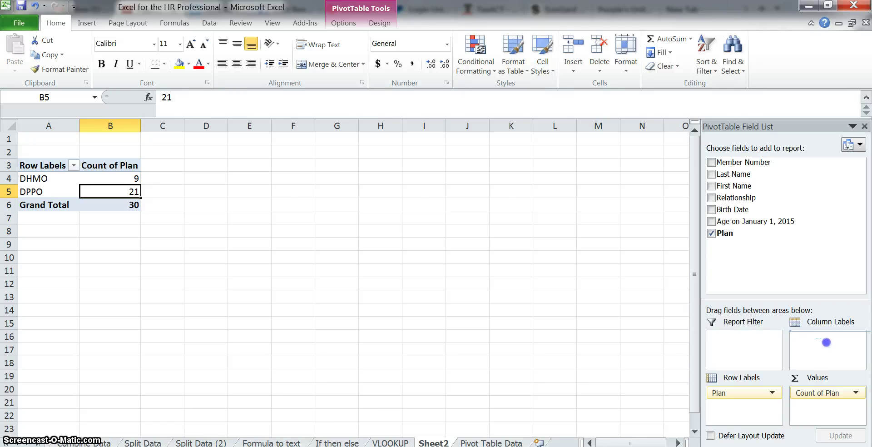
pyautogui.moveTo(828, 344); pyautogui.dragTo(827, 344)
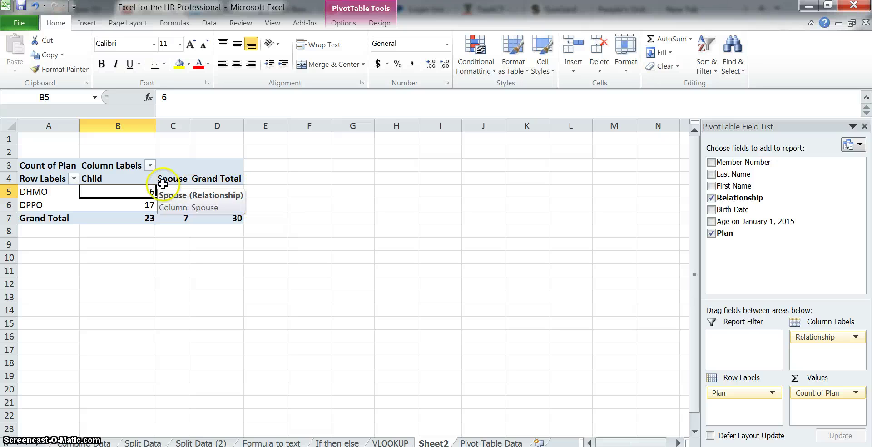
pyautogui.moveTo(156, 126); pyautogui.dragTo(122, 132)
pyautogui.moveTo(109, 192)
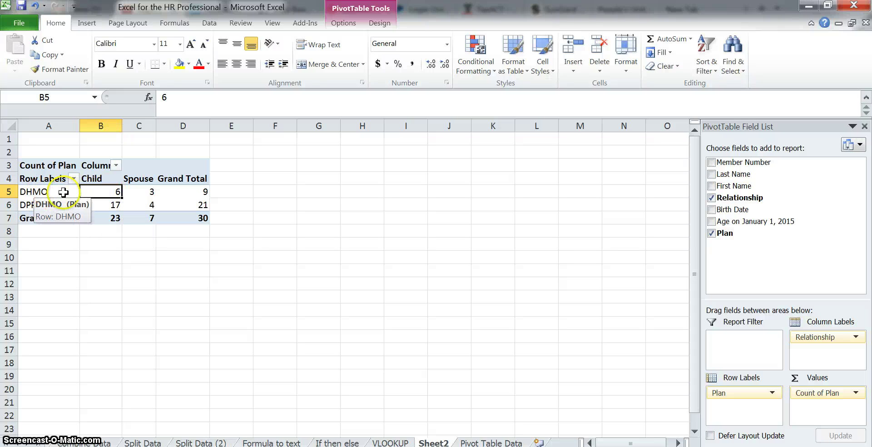
pyautogui.click(143, 191)
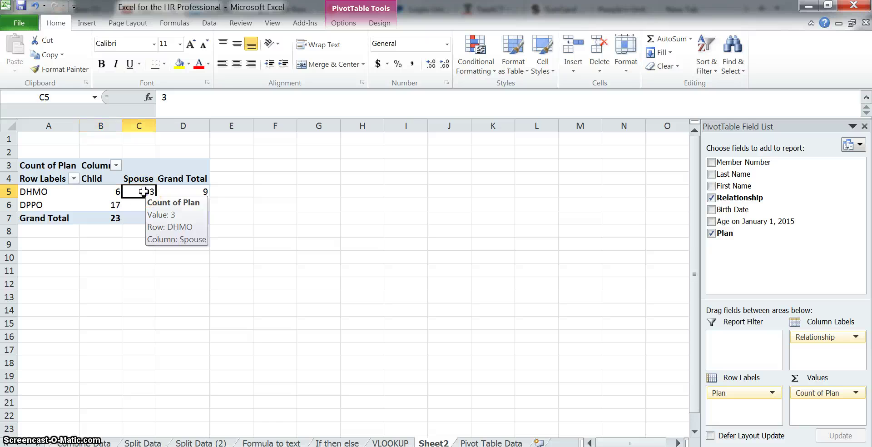
pyautogui.click(203, 190)
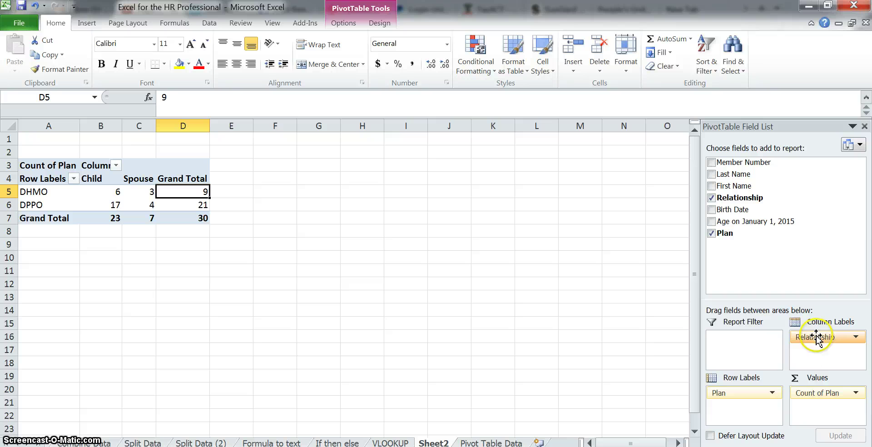
# - Remove Relationship and Plan from the layout, then put Plan back as the only row field
pyautogui.moveTo(816, 338); pyautogui.dragTo(739, 402)
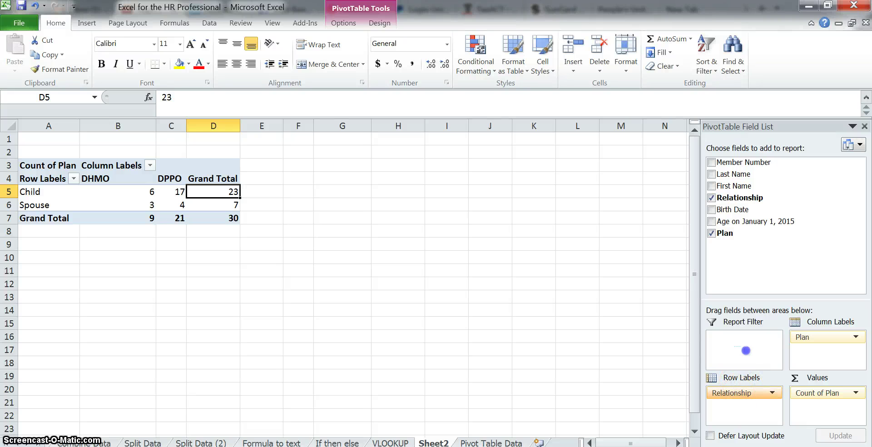
pyautogui.moveTo(746, 351); pyautogui.dragTo(747, 272)
pyautogui.moveTo(813, 337); pyautogui.dragTo(764, 302)
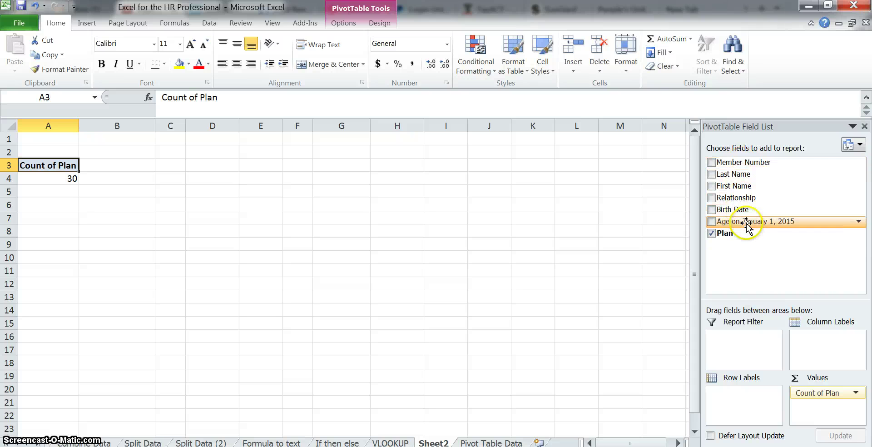
pyautogui.moveTo(725, 233); pyautogui.dragTo(707, 283)
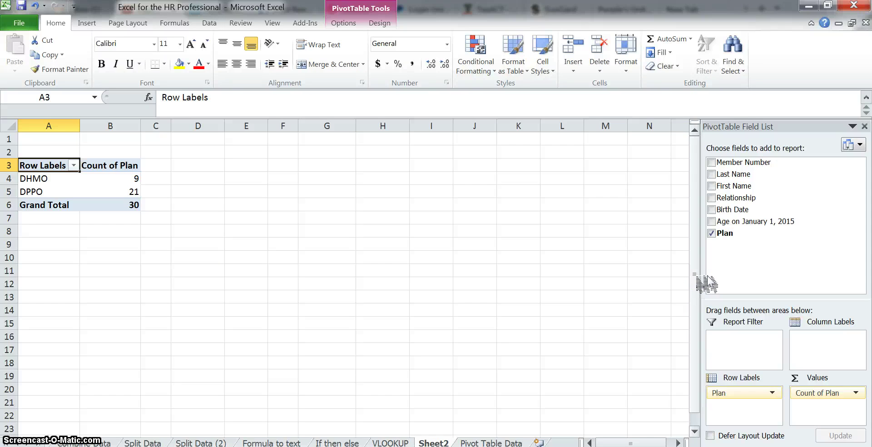
pyautogui.moveTo(706, 283); pyautogui.dragTo(712, 282)
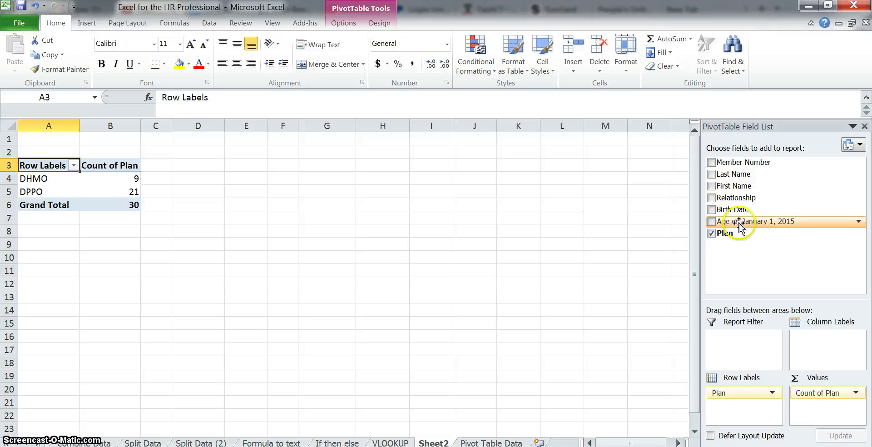
# - Add Average of Age on January 1, 2015 to the values, formatted as Number with 1 decimal
pyautogui.moveTo(735, 225); pyautogui.dragTo(822, 408)
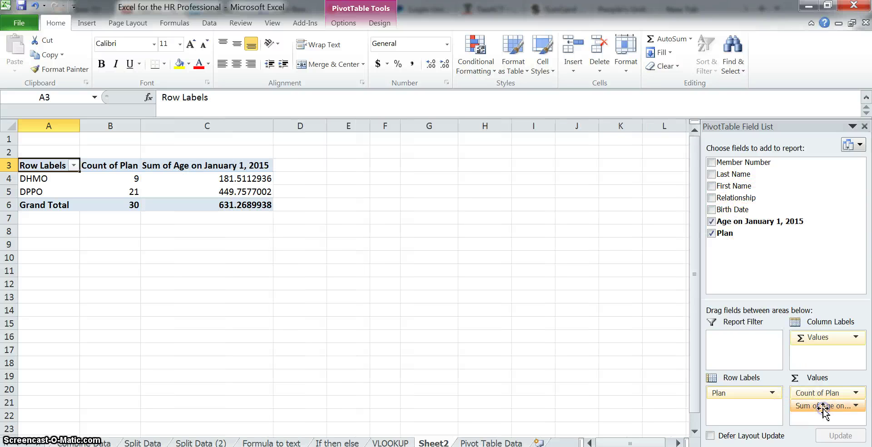
pyautogui.click(857, 406)
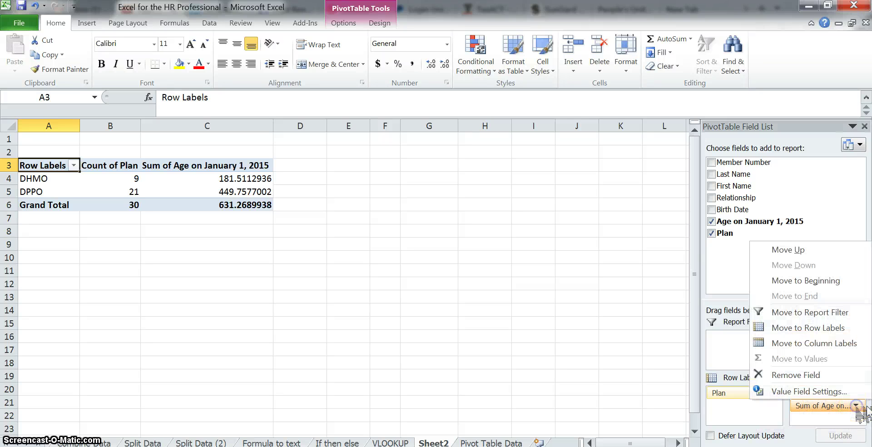
pyautogui.click(824, 392)
pyautogui.click(450, 271)
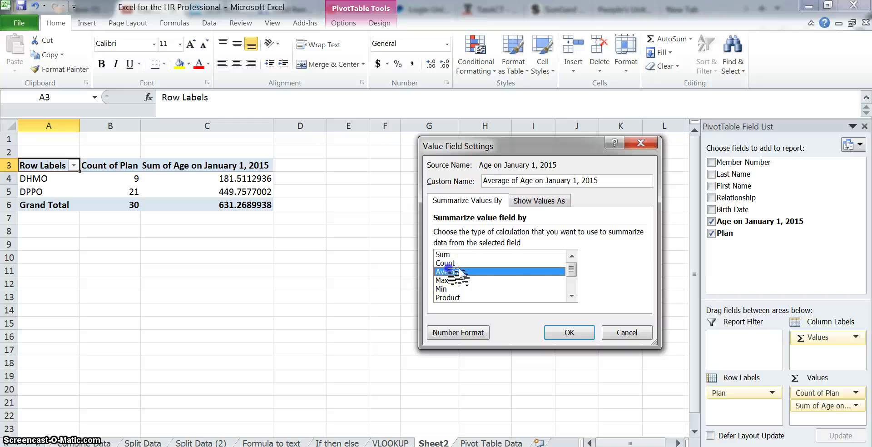
pyautogui.click(468, 334)
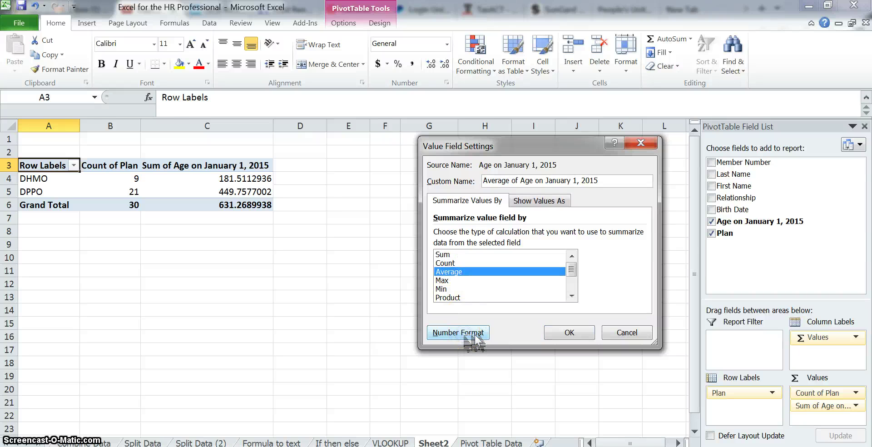
pyautogui.click(415, 157)
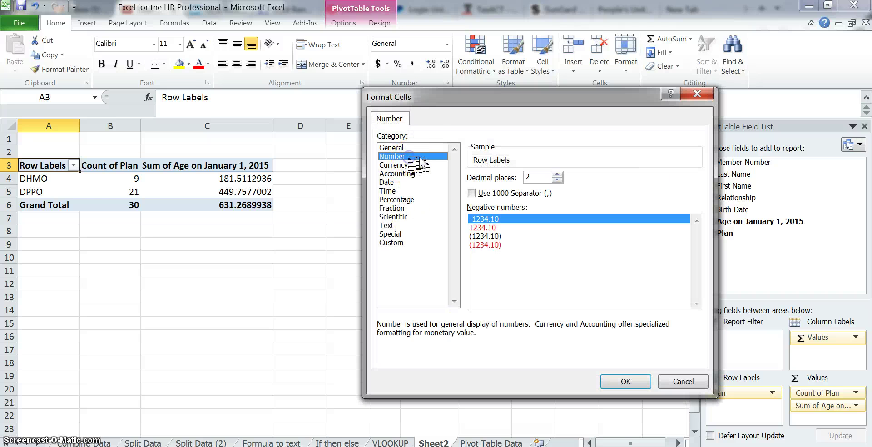
pyautogui.click(557, 180)
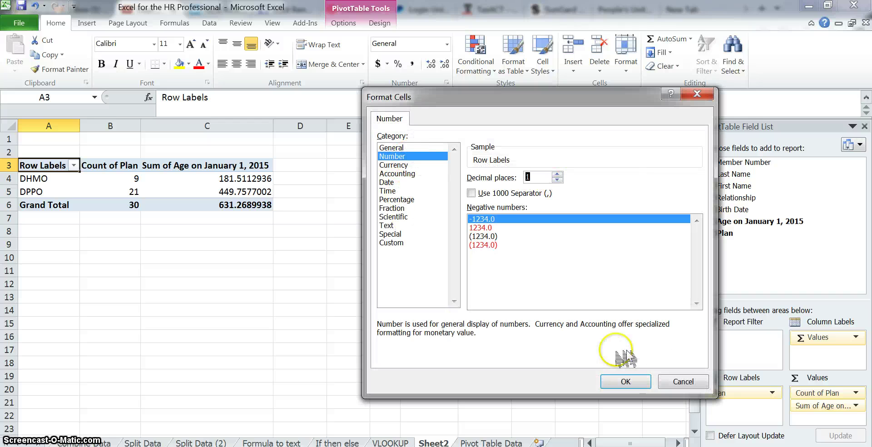
pyautogui.click(639, 383)
pyautogui.click(573, 335)
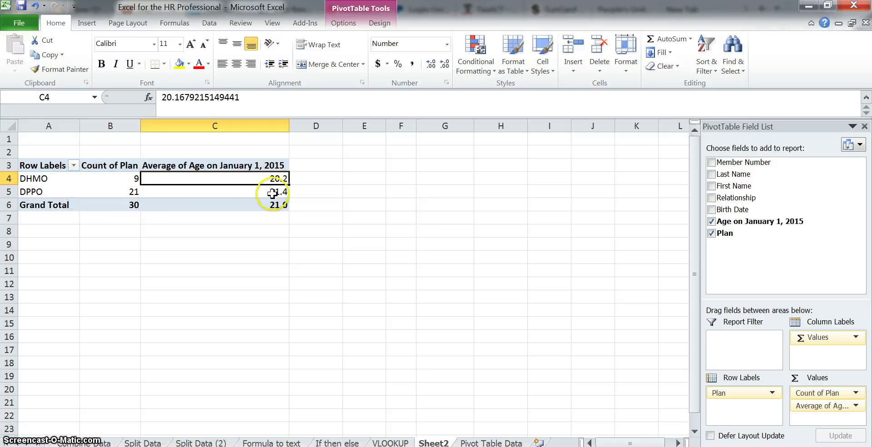
# - Replace Plan with Relationship as the pivot's row field
pyautogui.click(273, 193)
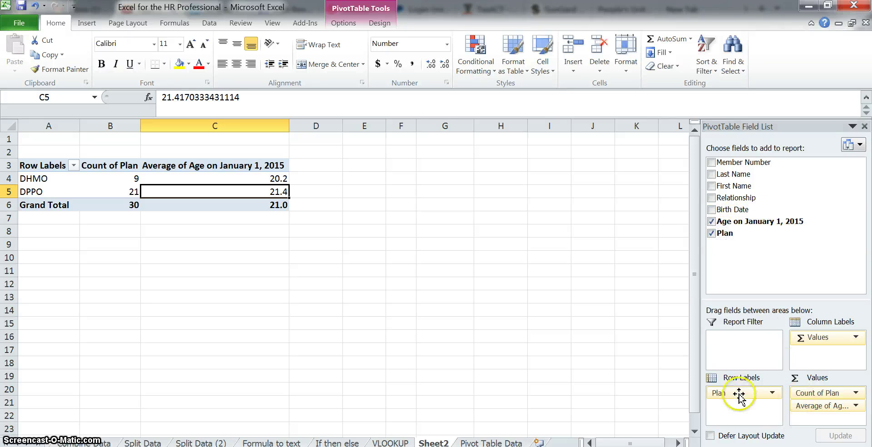
pyautogui.moveTo(739, 395); pyautogui.dragTo(642, 338)
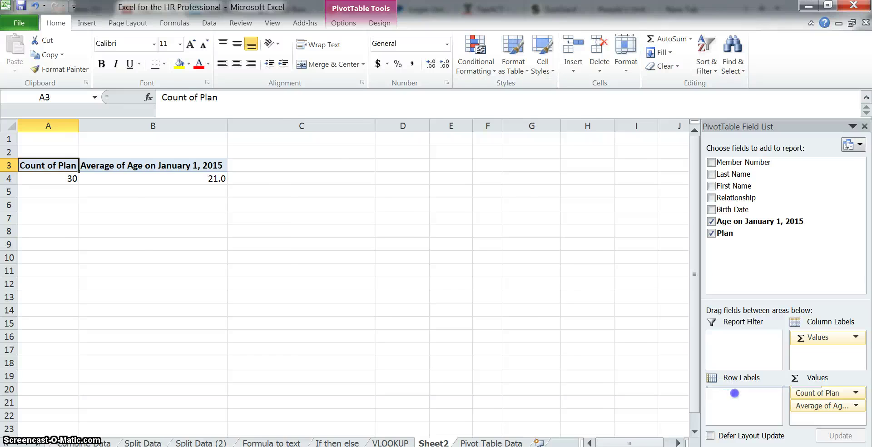
pyautogui.moveTo(734, 394); pyautogui.dragTo(736, 395)
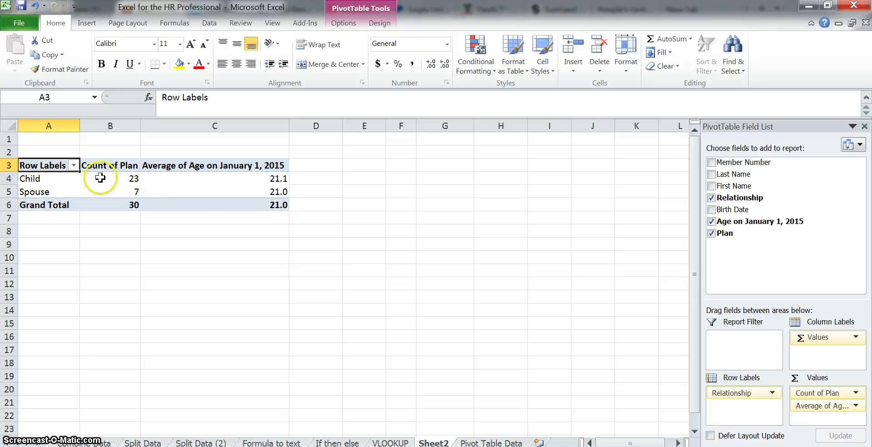
# - Check the Child (23, 21.1) and Spouse (7, 21.0) counts and average ages
pyautogui.click(128, 178)
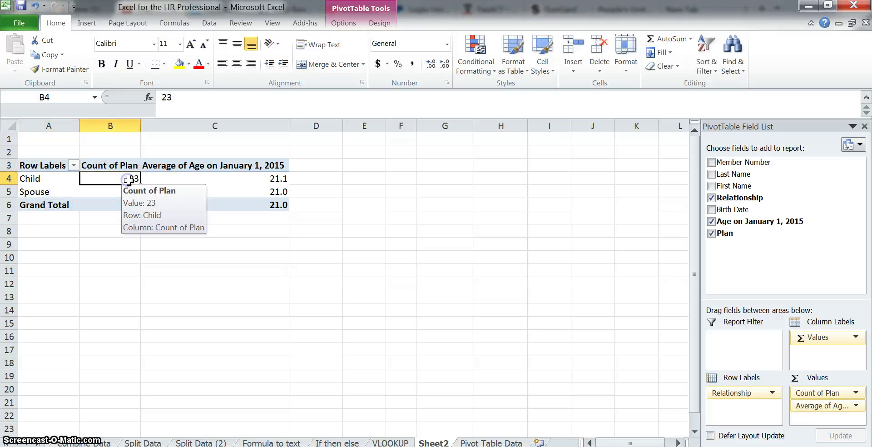
pyautogui.click(261, 178)
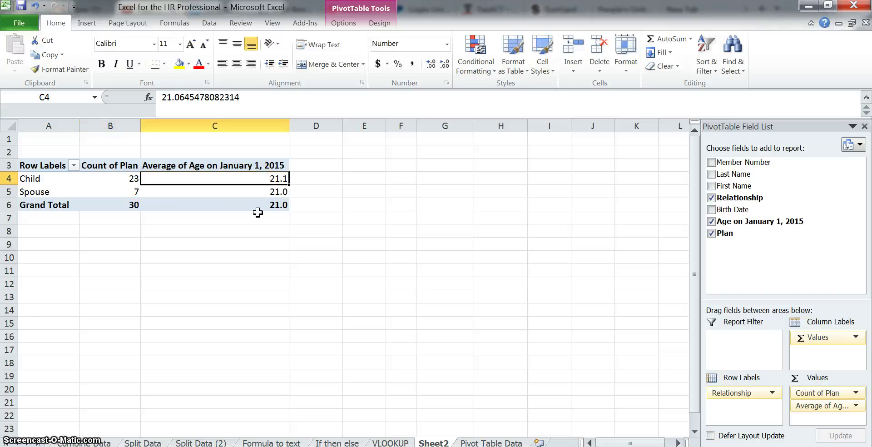
pyautogui.click(30, 193)
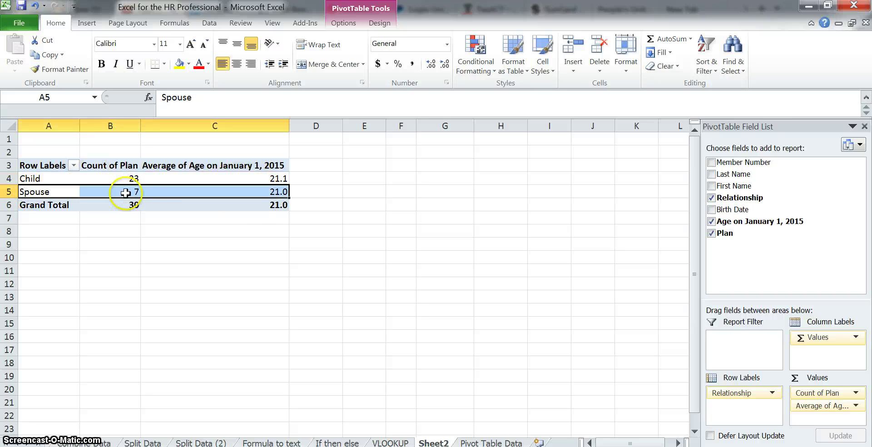
pyautogui.click(125, 193)
pyautogui.click(241, 193)
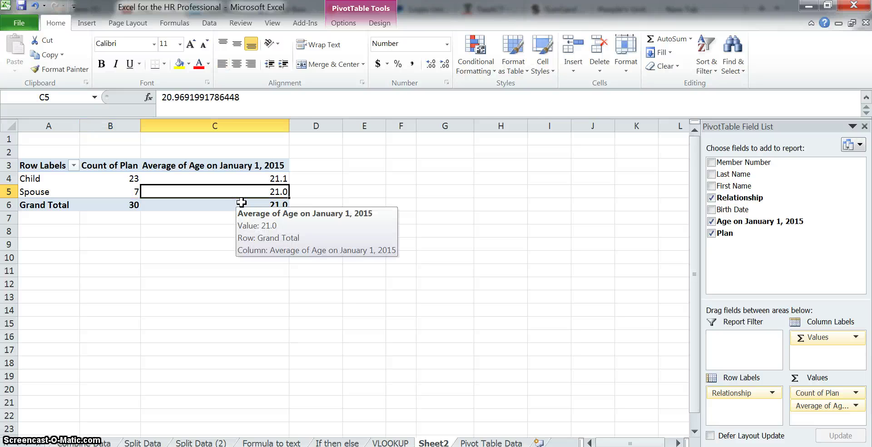
pyautogui.click(400, 299)
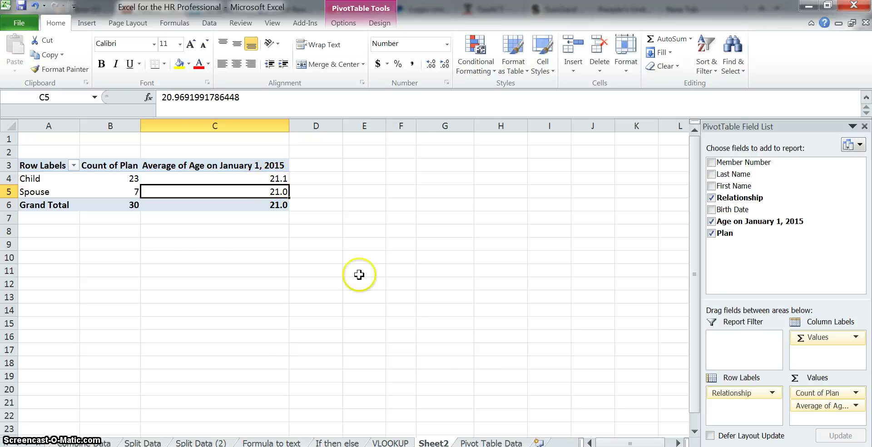
pyautogui.click(479, 443)
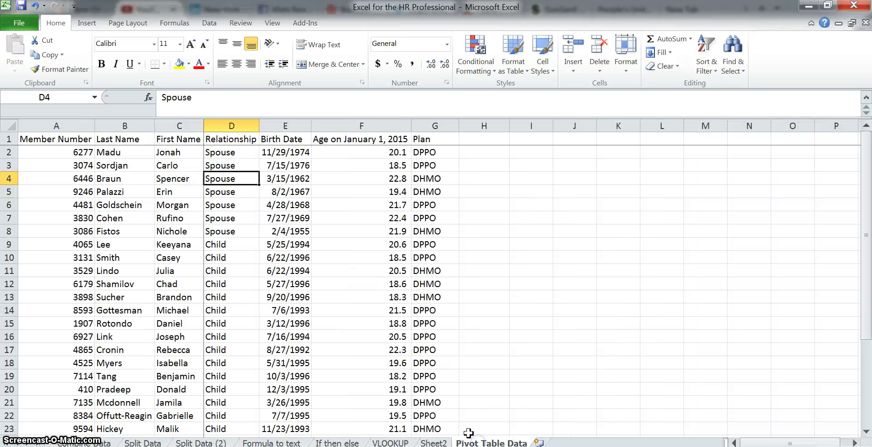
pyautogui.click(323, 258)
pyautogui.click(9, 139)
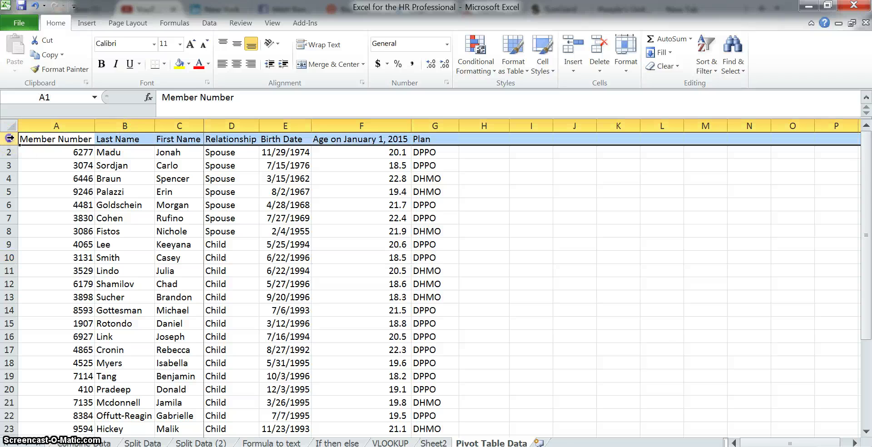
pyautogui.click(210, 23)
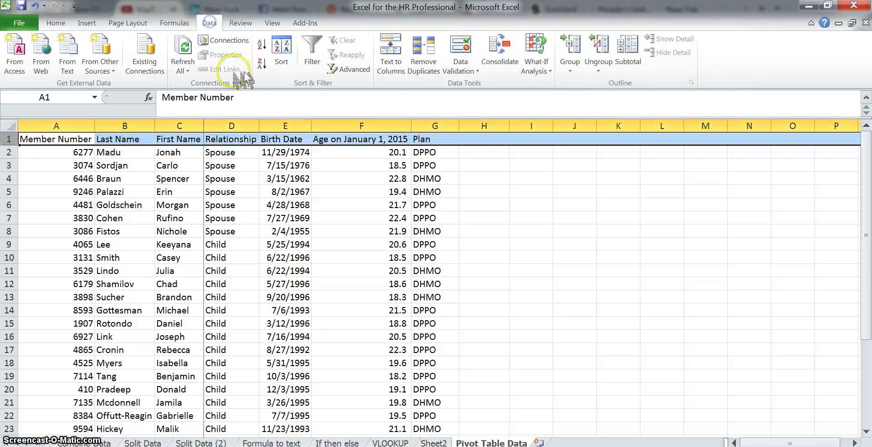
pyautogui.click(313, 51)
pyautogui.click(300, 193)
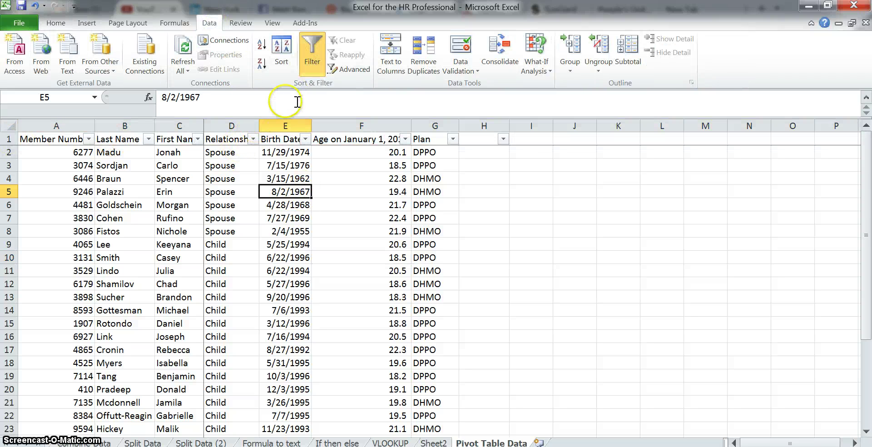
pyautogui.click(227, 152)
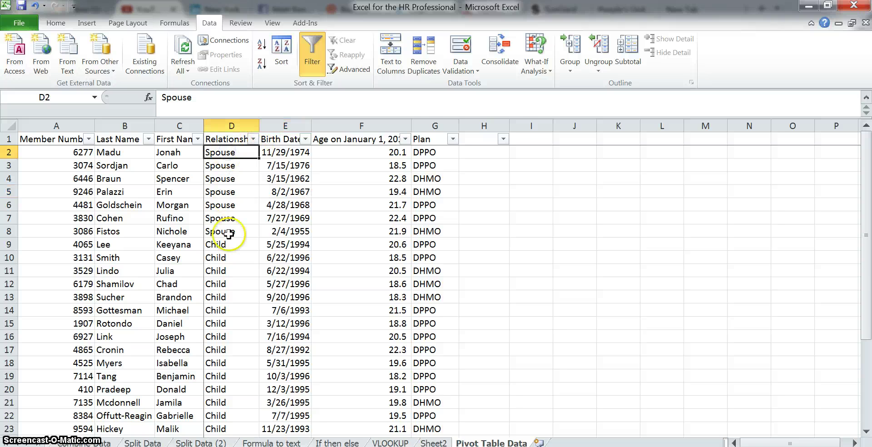
pyautogui.scroll(-4, 229, 241)
pyautogui.scroll(4, 229, 254)
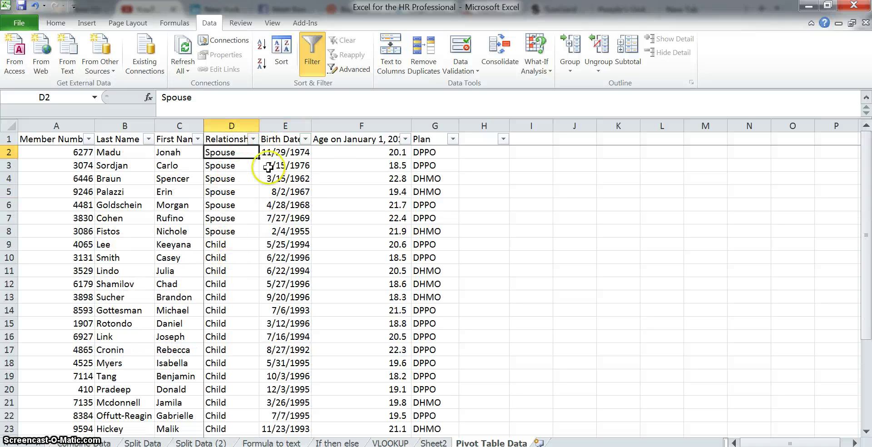
pyautogui.click(387, 154)
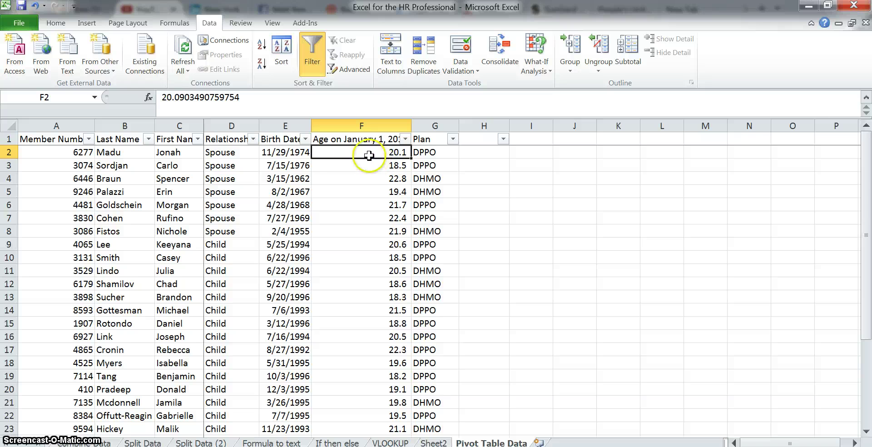
pyautogui.click(280, 154)
pyautogui.click(285, 166)
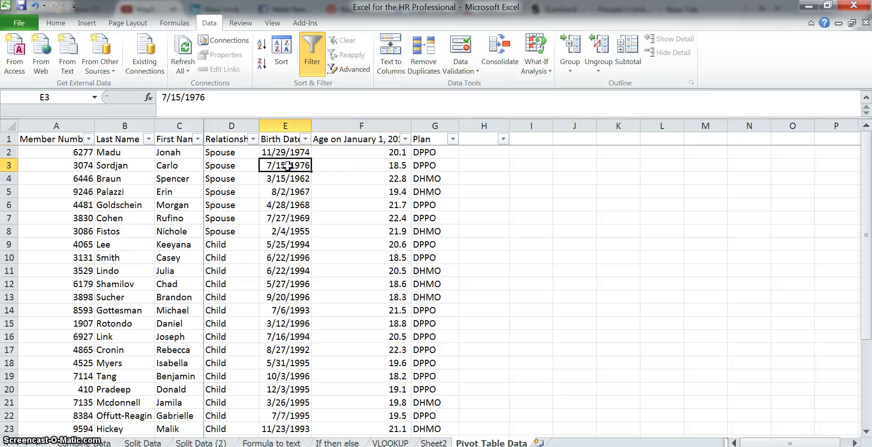
pyautogui.click(296, 179)
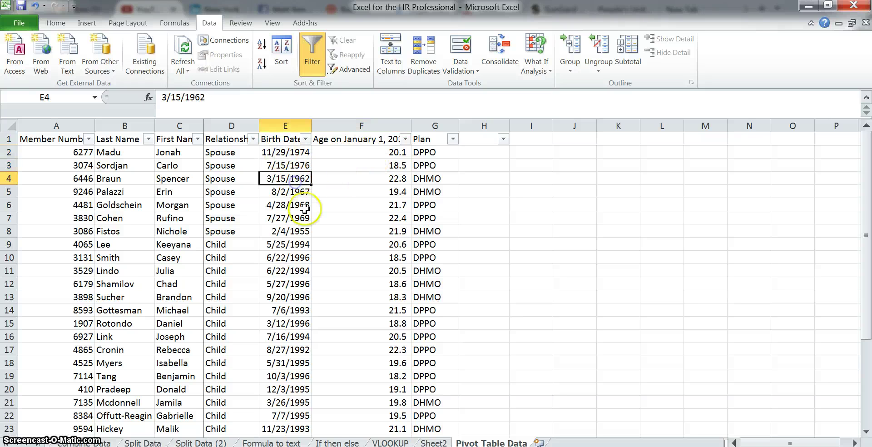
pyautogui.click(397, 205)
pyautogui.click(397, 257)
pyautogui.click(400, 297)
pyautogui.click(377, 167)
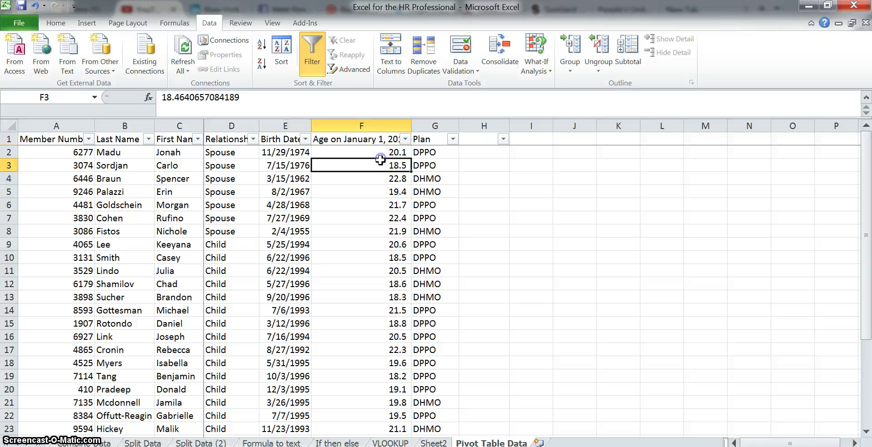
pyautogui.click(358, 152)
pyautogui.click(284, 154)
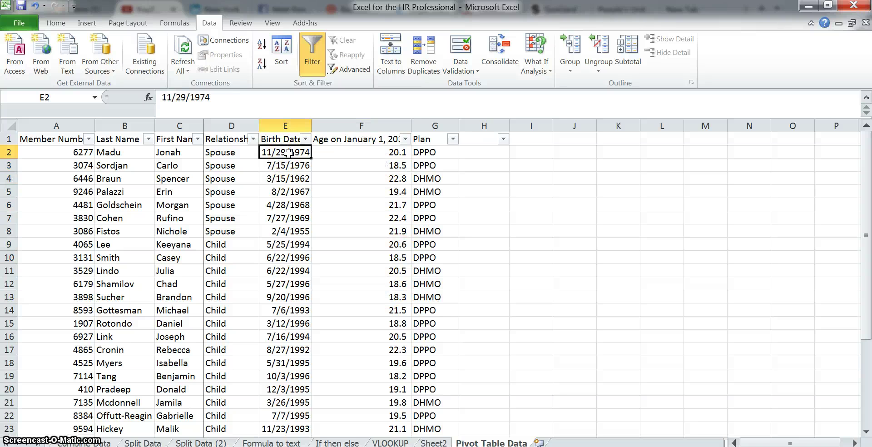
pyautogui.click(381, 153)
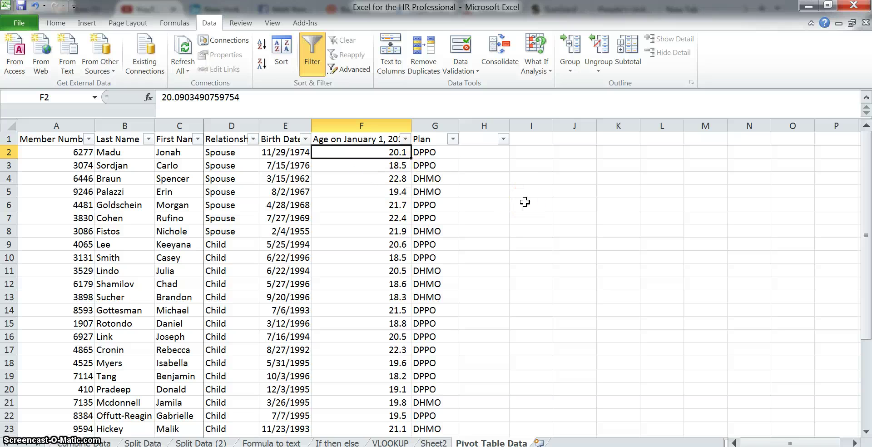
# - Enter 1/1/2015 in F2 to find its date serial number
pyautogui.press('Up')
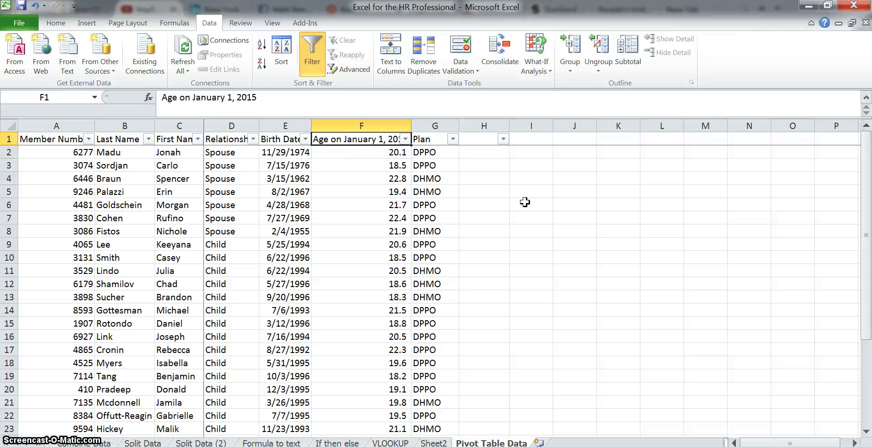
pyautogui.press('Down')
pyautogui.press('Up')
pyautogui.press('Down')
pyautogui.write('1')
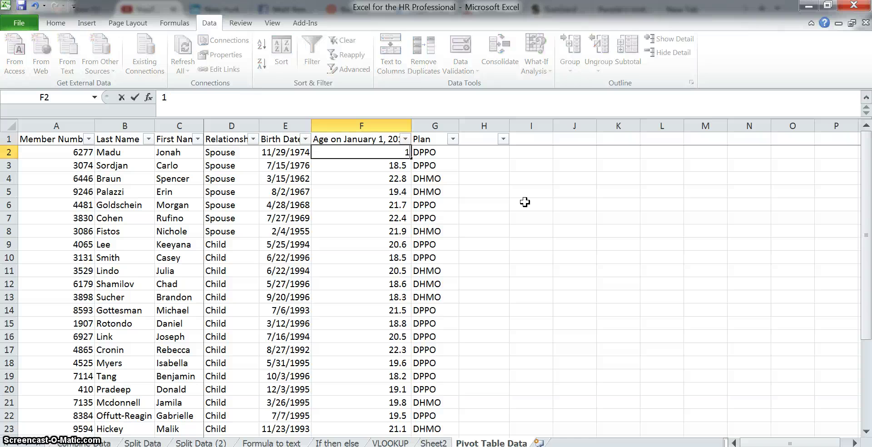
pyautogui.press('BackSpace')
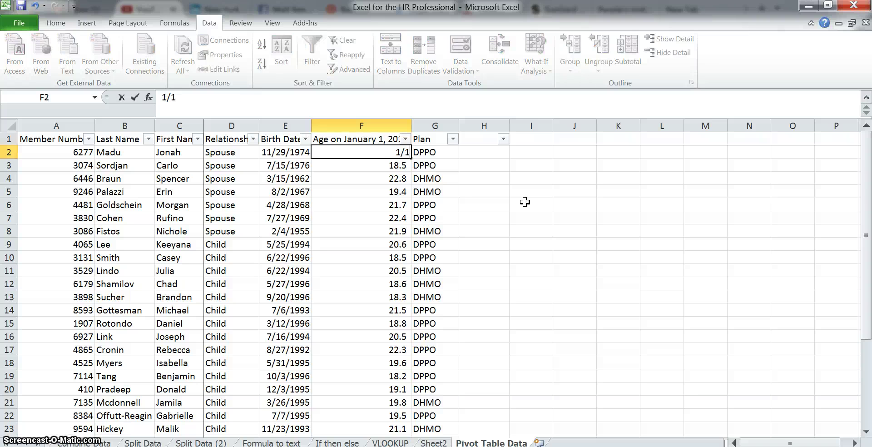
pyautogui.write('/2015')
pyautogui.press('Return')
pyautogui.press('Up')
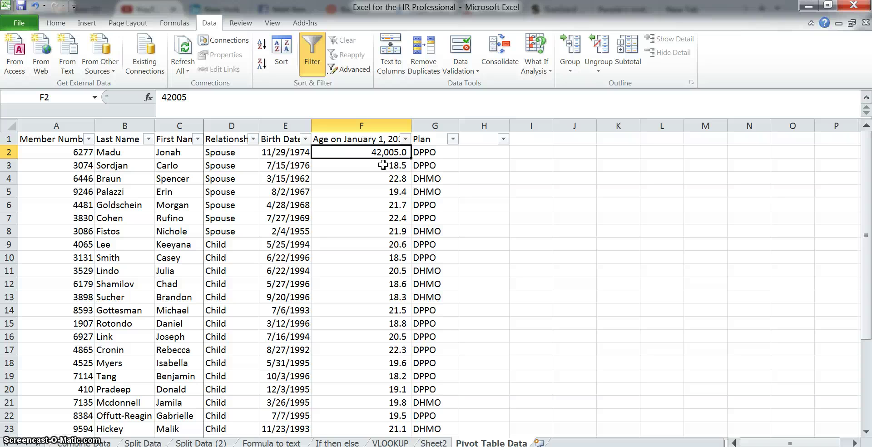
# - Put the age formula =(42005-E2)/365.25 into F2
pyautogui.write('=')
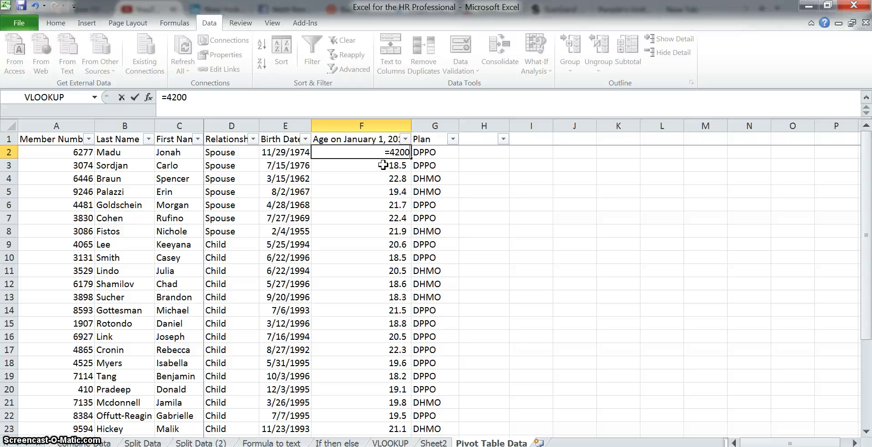
pyautogui.write('42005-')
pyautogui.click(282, 153)
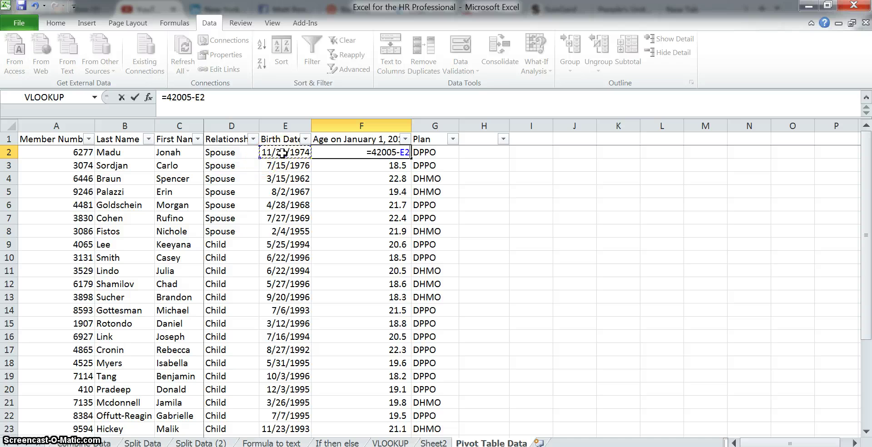
pyautogui.press('F2')
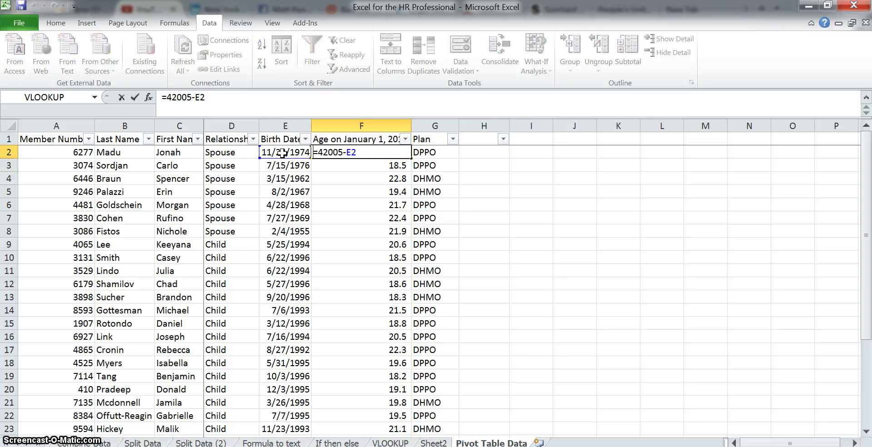
pyautogui.write('(42005-E2')
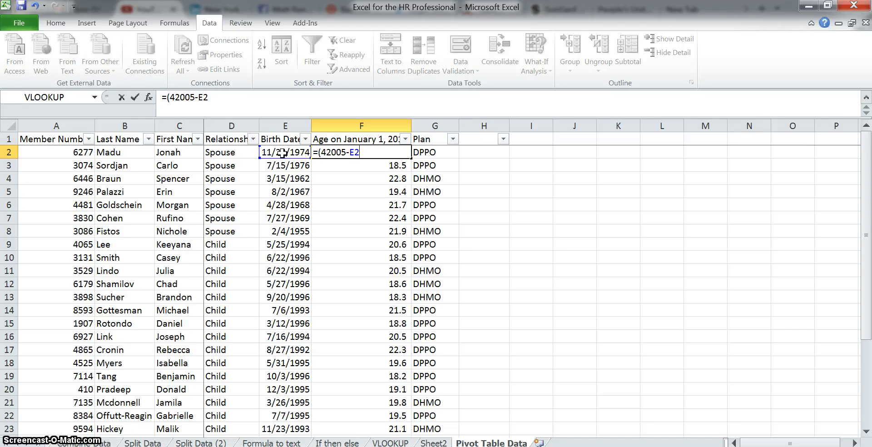
pyautogui.write(')/365.2')
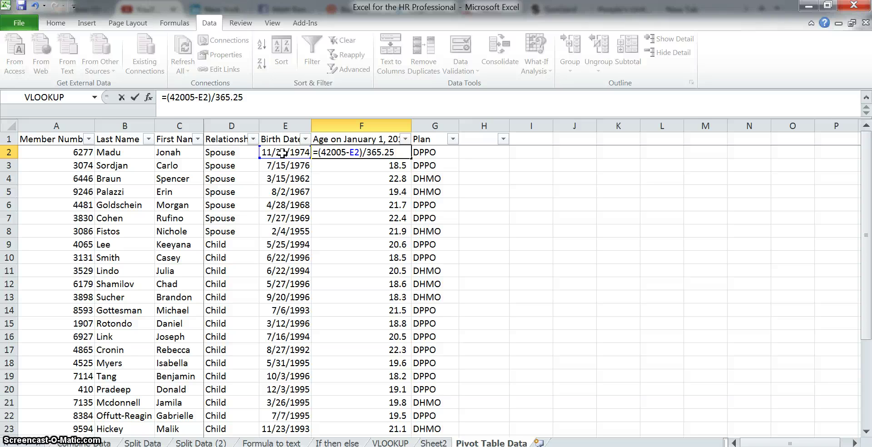
pyautogui.write('5')
pyautogui.press('Return')
pyautogui.press('Up')
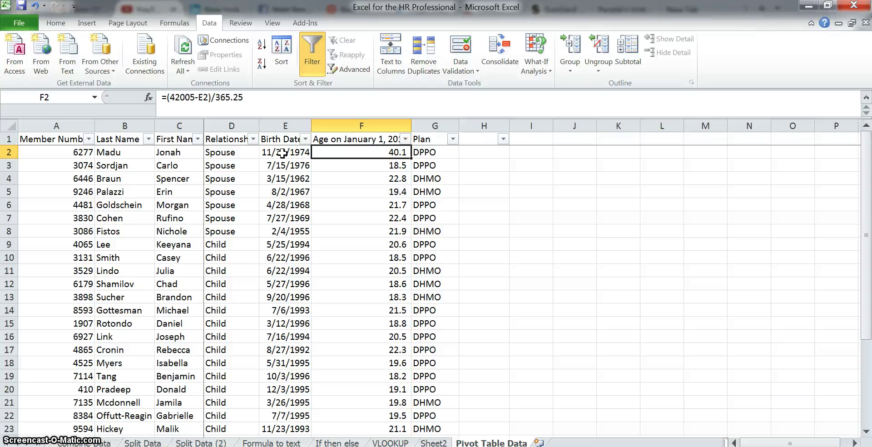
# - Copy the F2 age formula down through F31 and check the recalculated ages
pyautogui.hotkey('ctrl', 'c')
pyautogui.press('Down')
pyautogui.hotkey('ctrl', 'shift', 'Down')
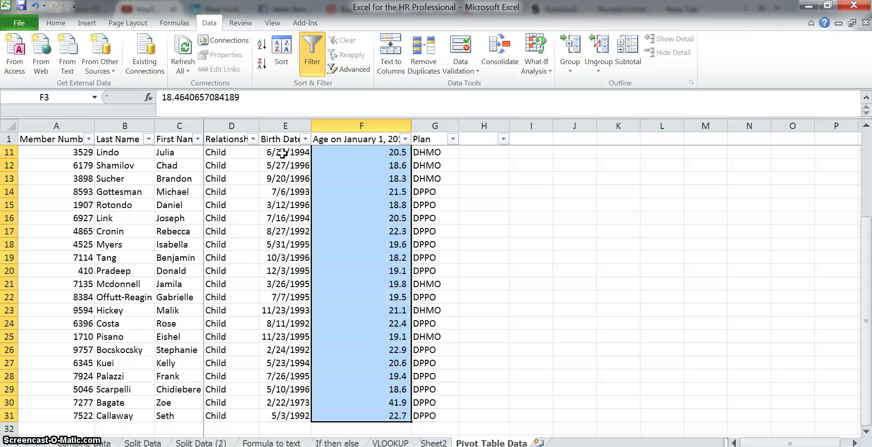
pyautogui.press('Return')
pyautogui.press('Up')
pyautogui.press('Down')
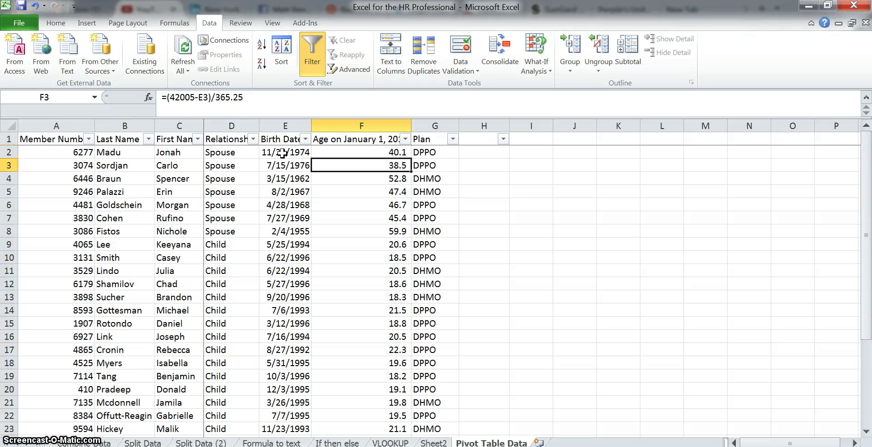
pyautogui.press('Down')
pyautogui.press('Down')
pyautogui.press('Down')
pyautogui.press('Down')
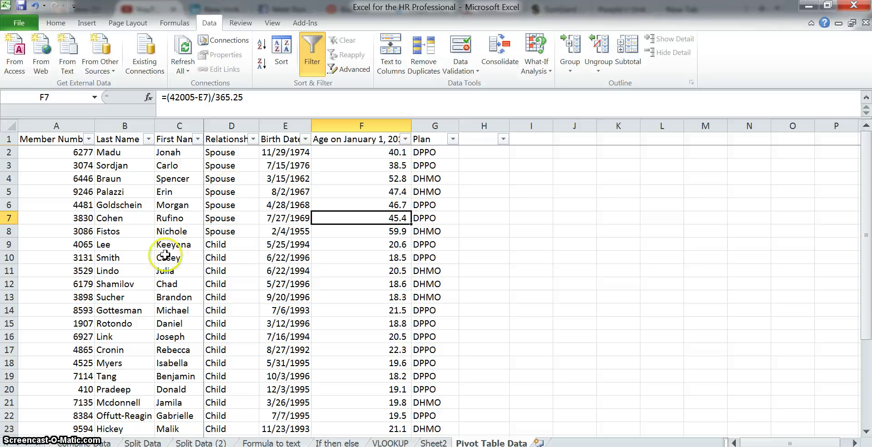
# - Refresh the Sheet2 pivot table so Spouse averages 47.3, Child 21.1 and overall 27.2
pyautogui.click(434, 443)
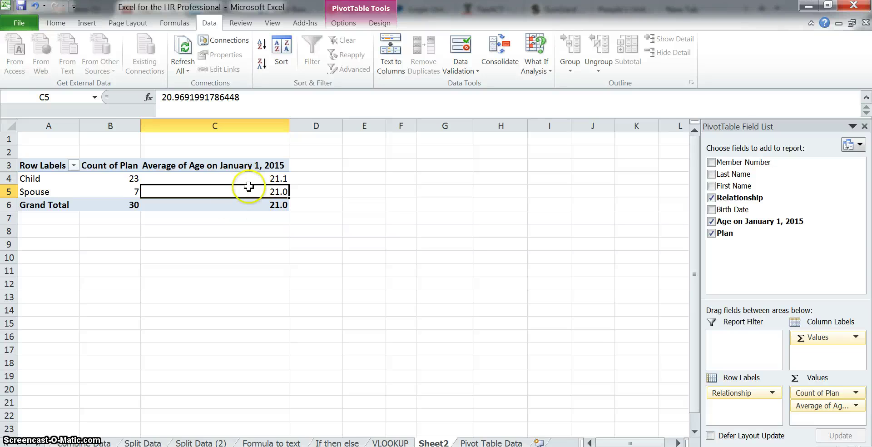
pyautogui.rightClick(232, 190)
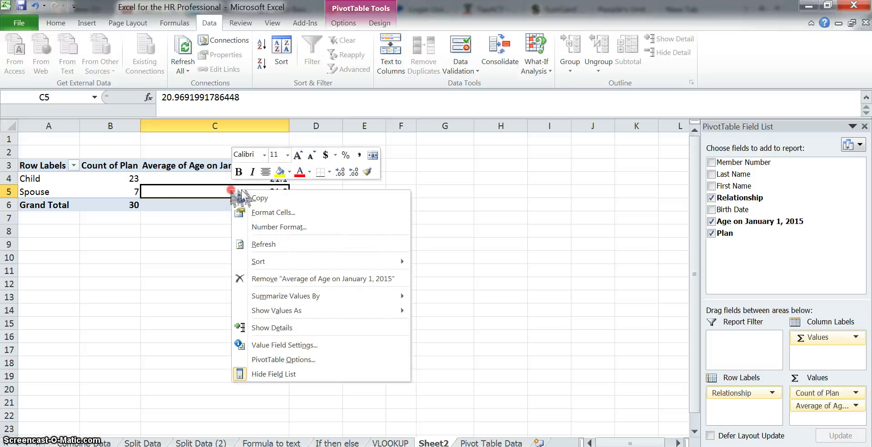
pyautogui.click(274, 243)
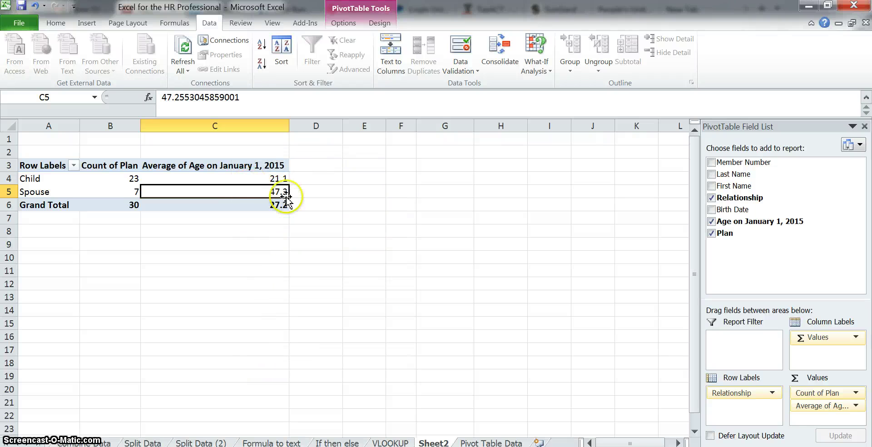
pyautogui.moveTo(263, 193)
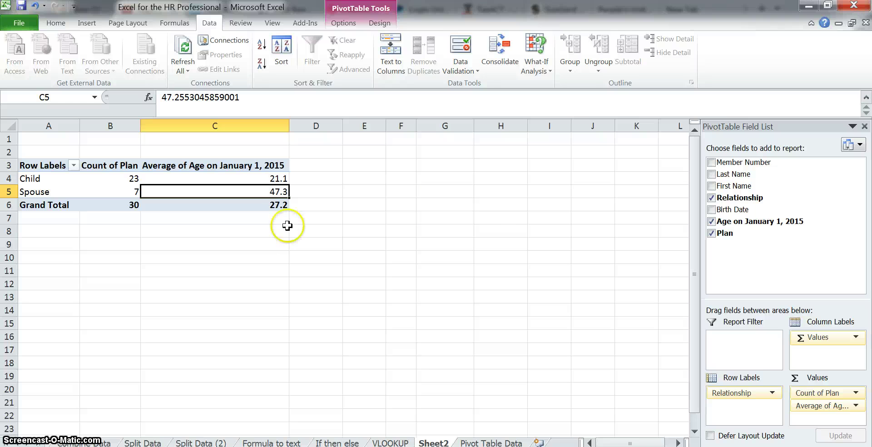
pyautogui.moveTo(207, 208)
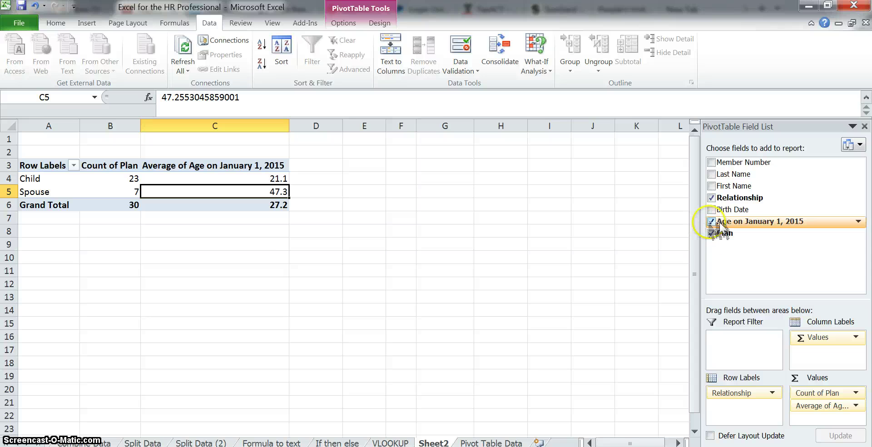
# - Add Plan to Row Labels above Relationship, nesting Child and Spouse under DHMO and DPPO
pyautogui.moveTo(741, 234); pyautogui.dragTo(750, 404)
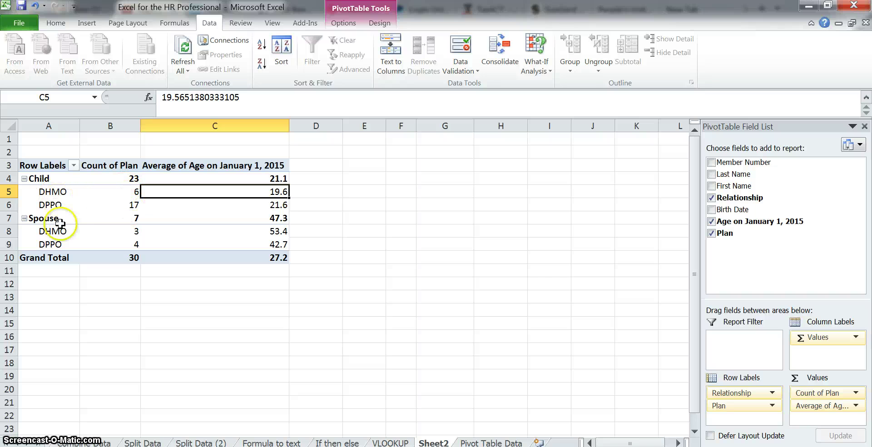
pyautogui.moveTo(745, 417); pyautogui.dragTo(743, 390)
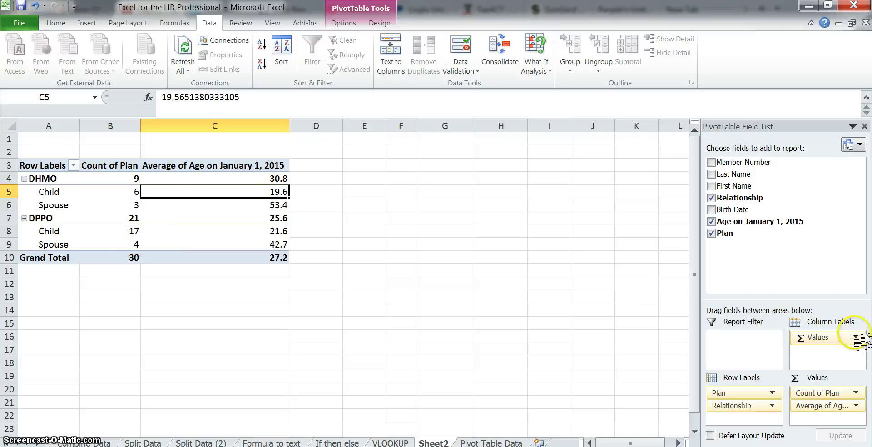
pyautogui.moveTo(825, 338); pyautogui.dragTo(863, 367)
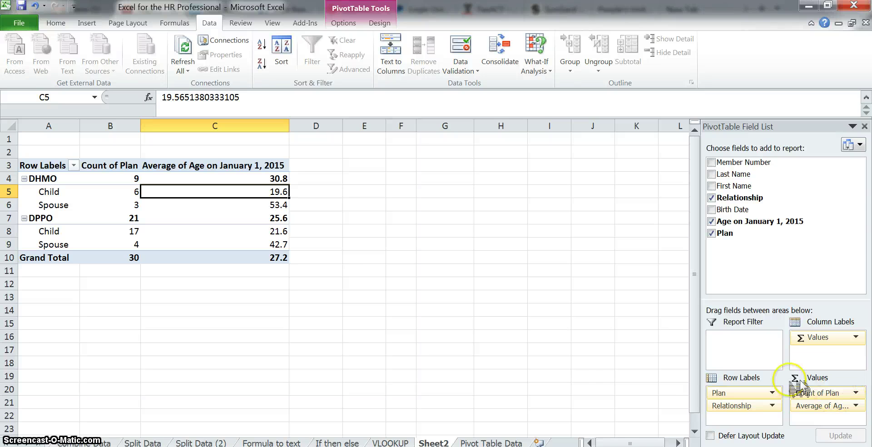
pyautogui.moveTo(795, 386); pyautogui.dragTo(230, 191)
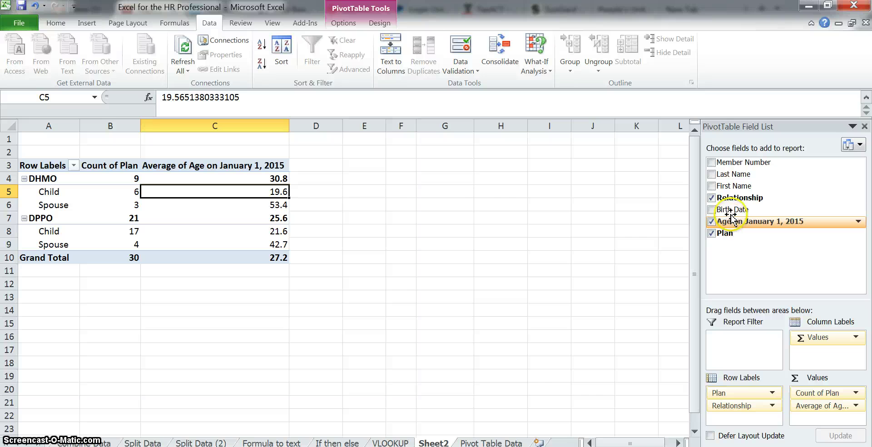
# - Add a second Age field summarized as Min, formatted to one decimal (DHMO 18.3, DPPO 18.2)
pyautogui.moveTo(729, 226); pyautogui.dragTo(831, 420)
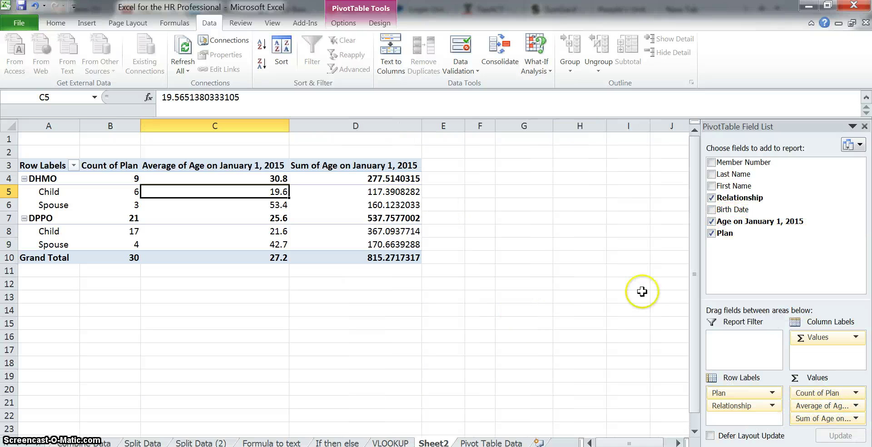
pyautogui.click(855, 419)
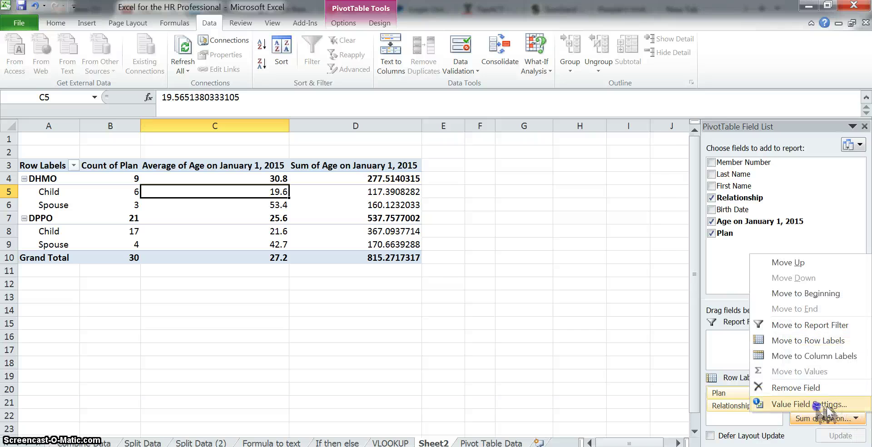
pyautogui.click(808, 404)
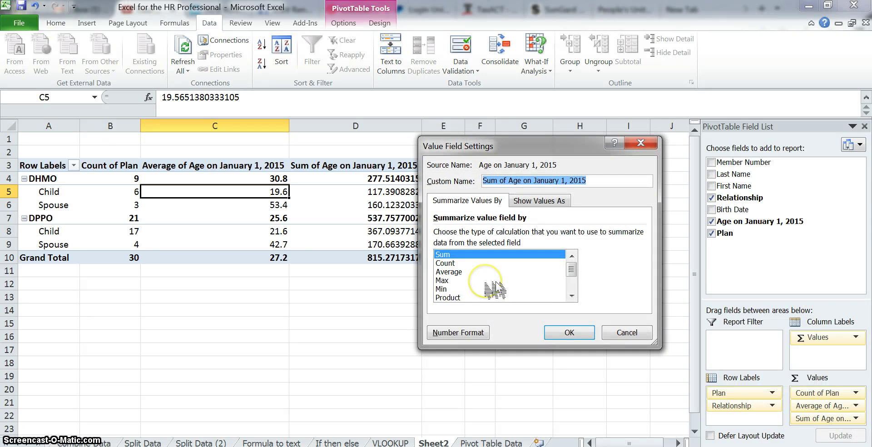
pyautogui.click(468, 289)
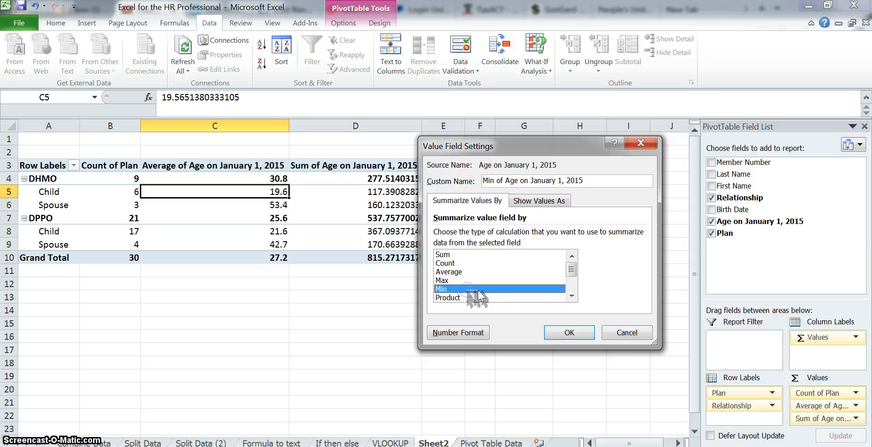
pyautogui.click(468, 329)
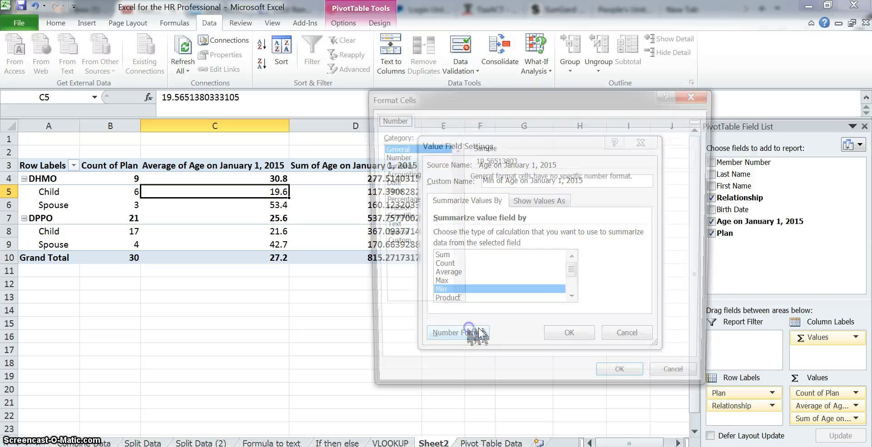
pyautogui.click(396, 157)
pyautogui.click(558, 180)
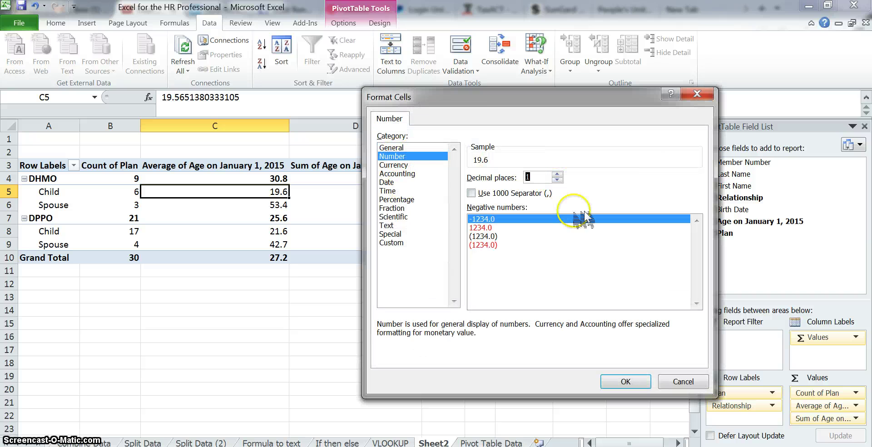
pyautogui.click(634, 383)
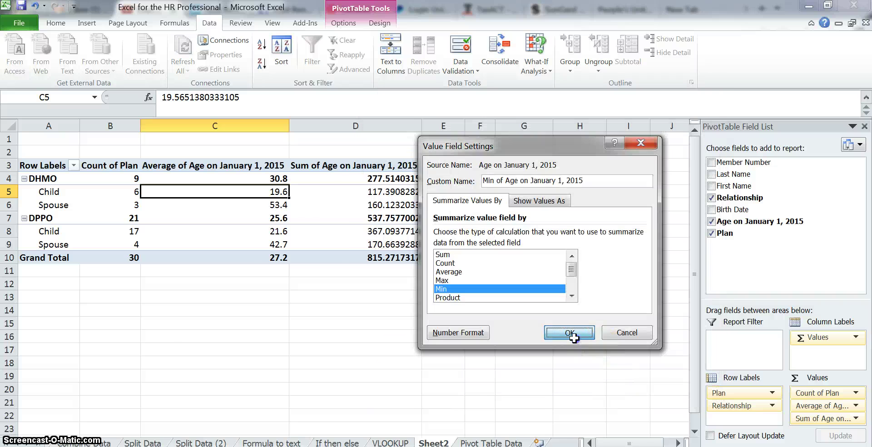
pyautogui.click(620, 332)
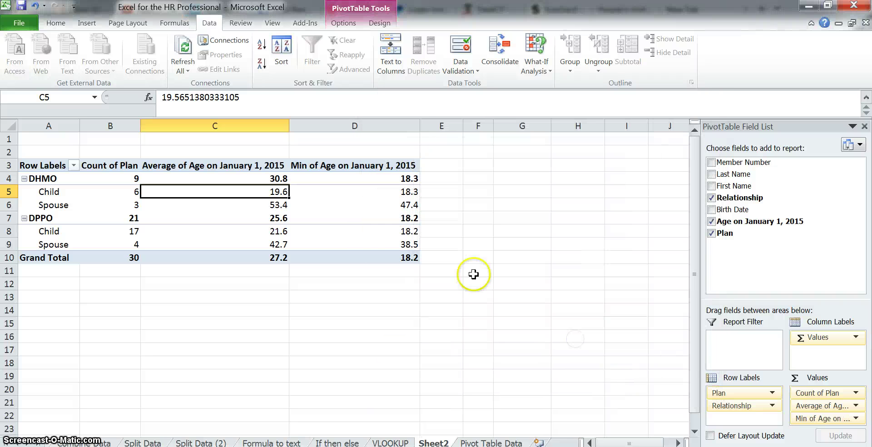
pyautogui.click(368, 181)
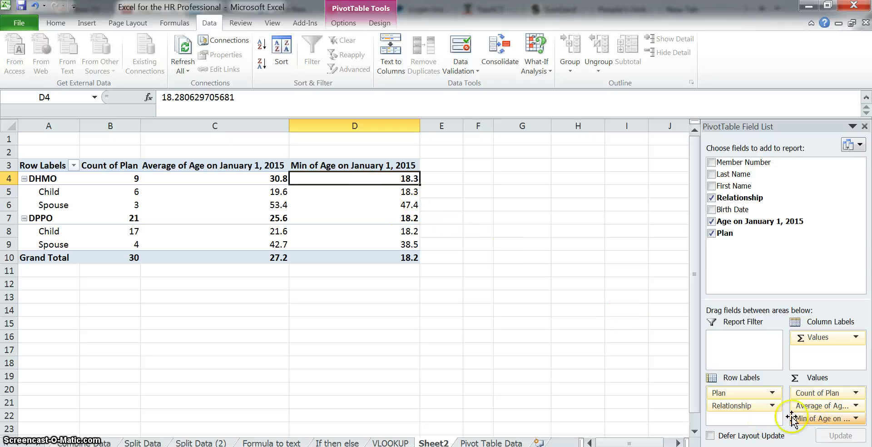
# - Add another copy of Age on January 1, 2015 to the pivot's Values area
pyautogui.moveTo(726, 233); pyautogui.dragTo(760, 306)
pyautogui.moveTo(727, 221); pyautogui.dragTo(838, 418)
pyautogui.click(373, 166)
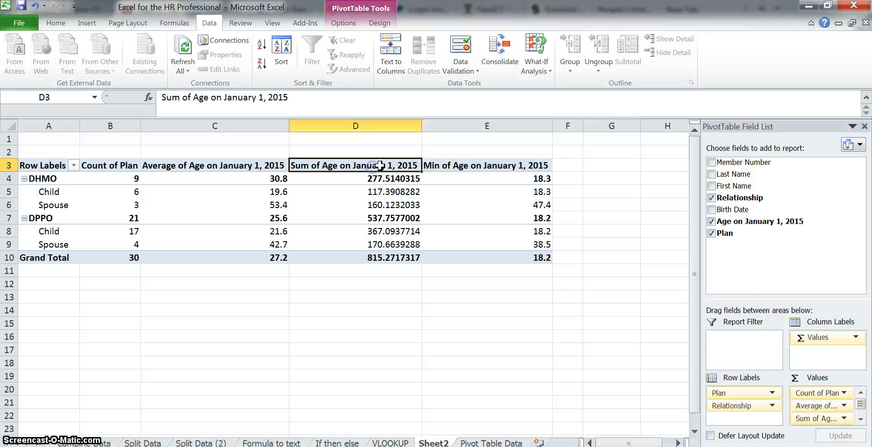
pyautogui.click(839, 419)
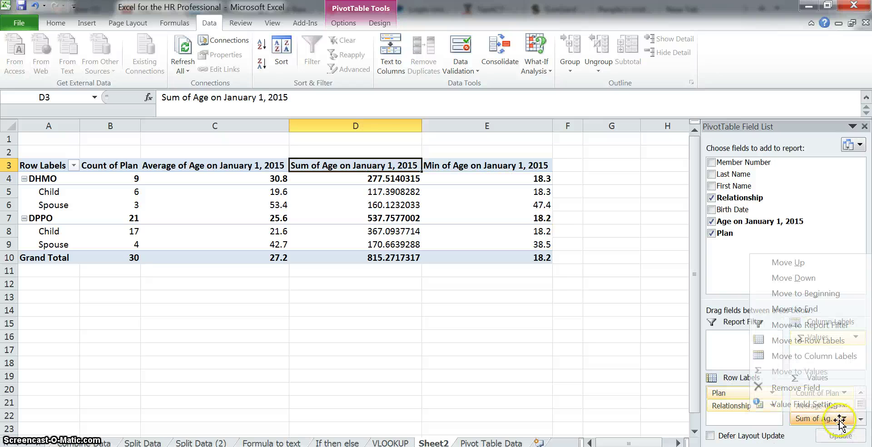
pyautogui.click(839, 419)
pyautogui.click(837, 418)
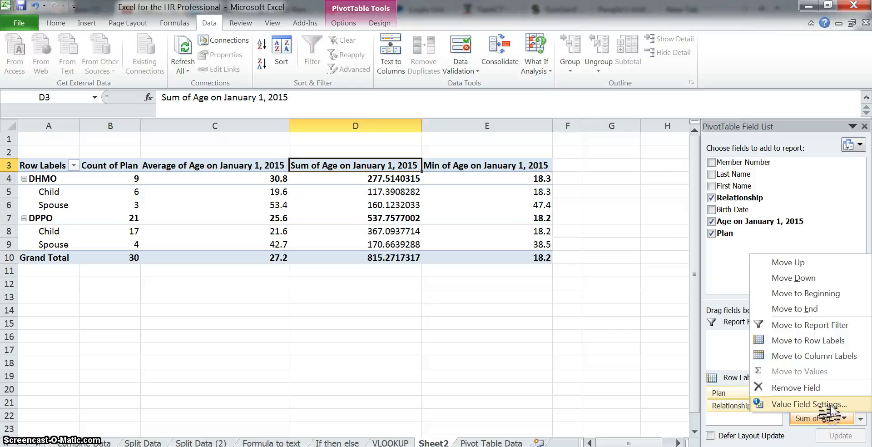
pyautogui.click(829, 406)
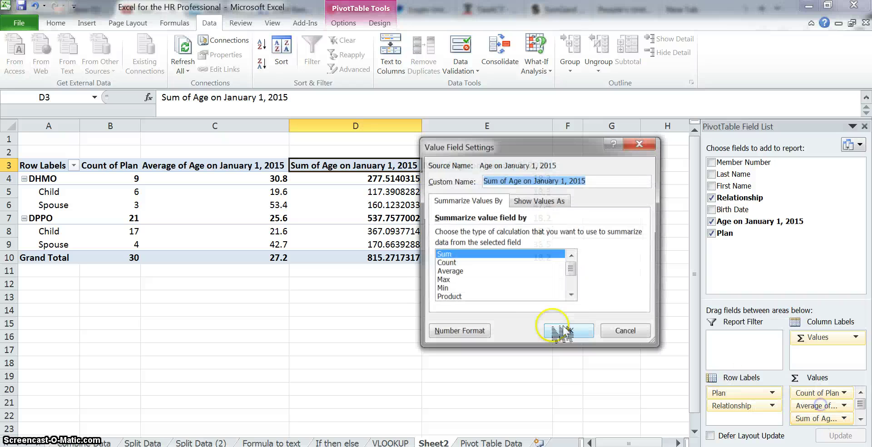
# - Summarize the new age field by Max with one decimal place: DHMO 59.9, DPPO 46.7
pyautogui.click(450, 280)
pyautogui.click(473, 333)
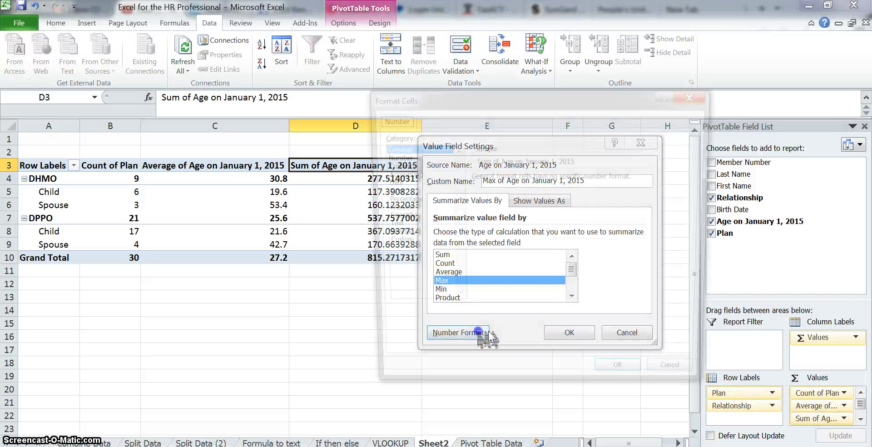
pyautogui.click(399, 157)
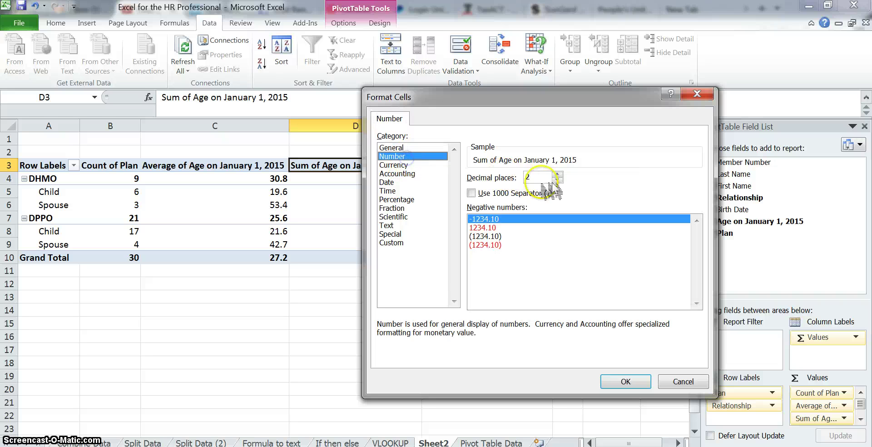
pyautogui.click(557, 180)
pyautogui.click(626, 382)
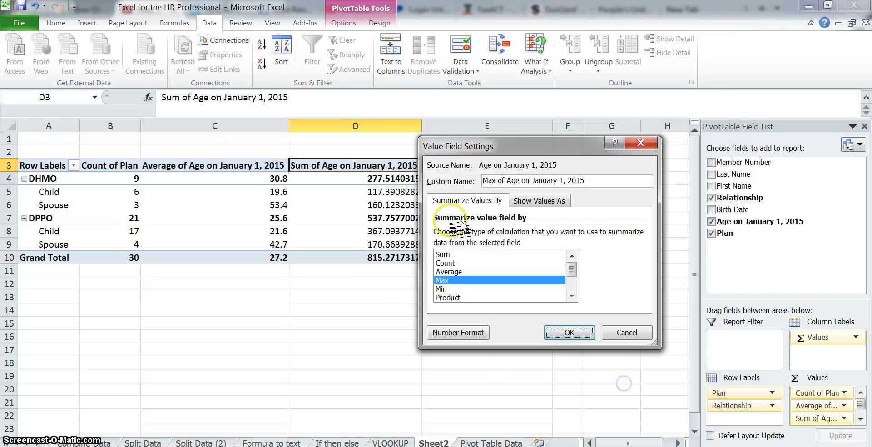
pyautogui.click(562, 329)
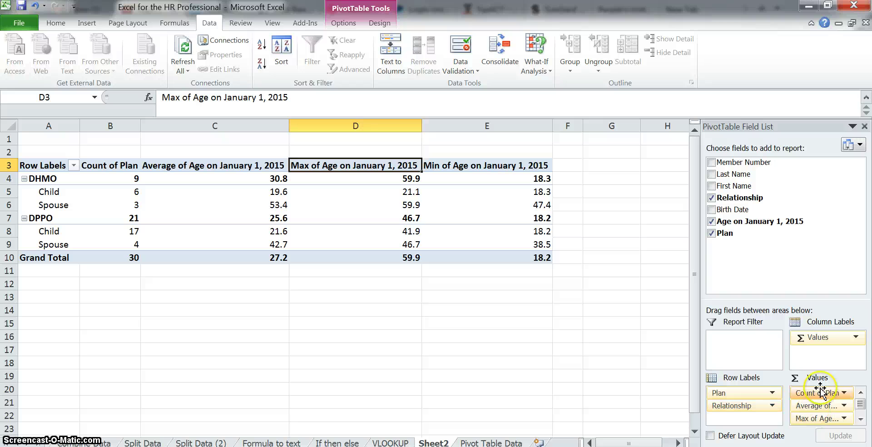
pyautogui.moveTo(836, 404); pyautogui.dragTo(789, 262)
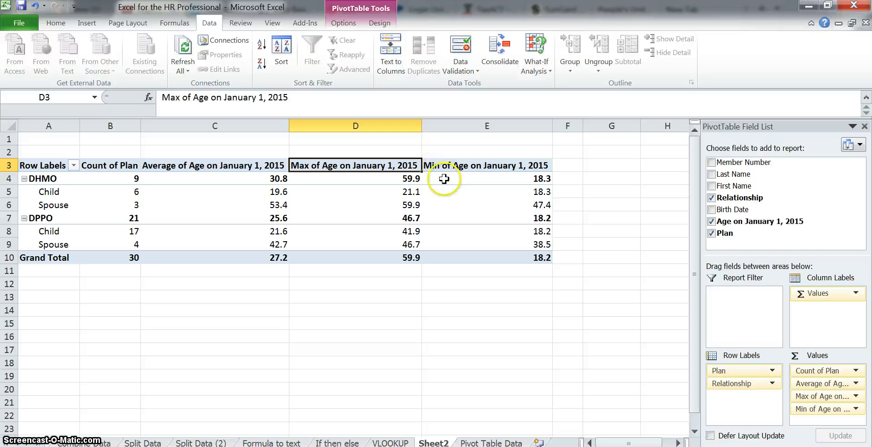
# - Move Min of Age directly below Count of Plan so age columns read Min, Average, Max
pyautogui.moveTo(818, 396); pyautogui.dragTo(812, 406)
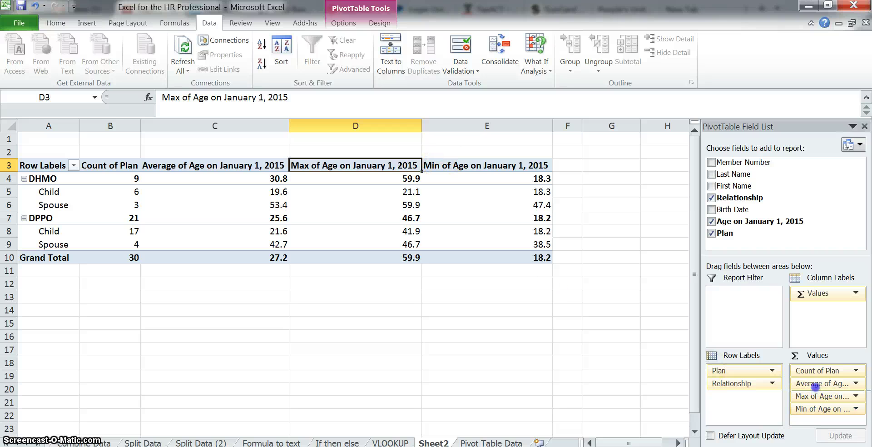
pyautogui.moveTo(821, 378); pyautogui.dragTo(820, 379)
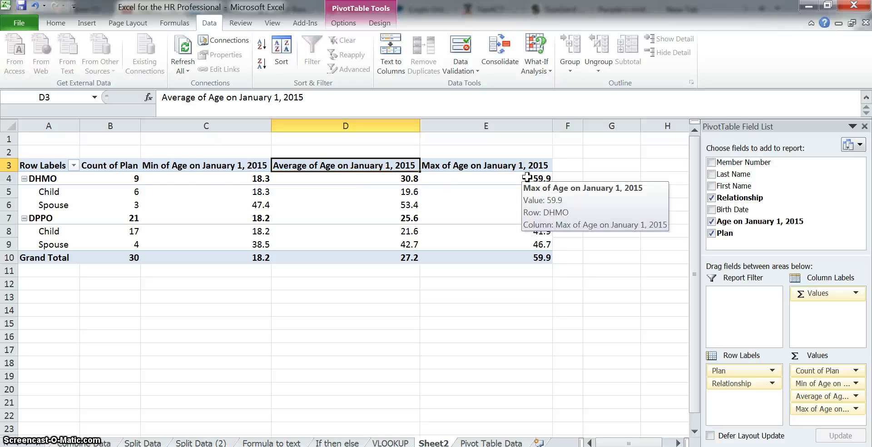
pyautogui.moveTo(104, 178)
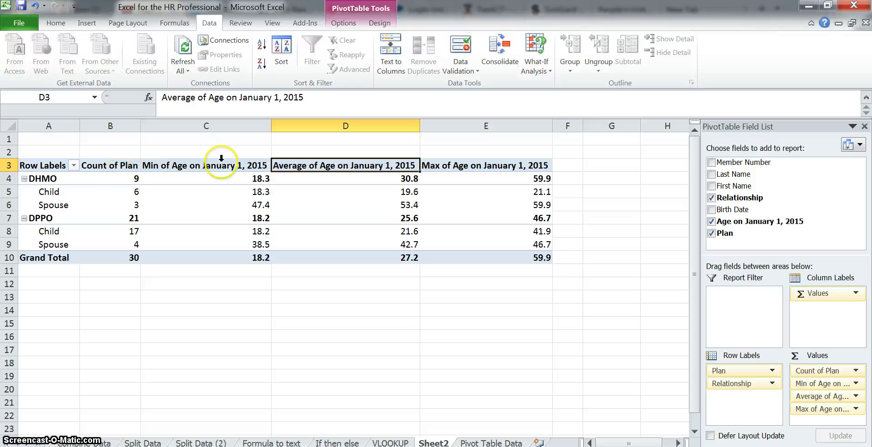
pyautogui.moveTo(820, 298); pyautogui.dragTo(811, 338)
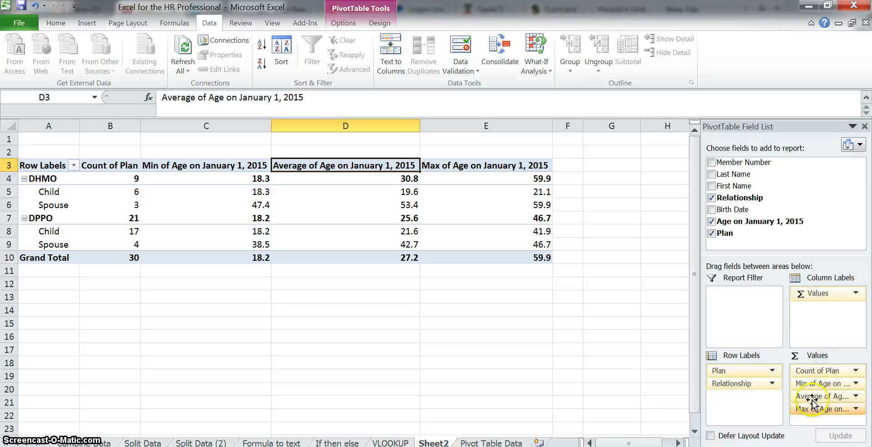
pyautogui.moveTo(812, 402); pyautogui.dragTo(814, 329)
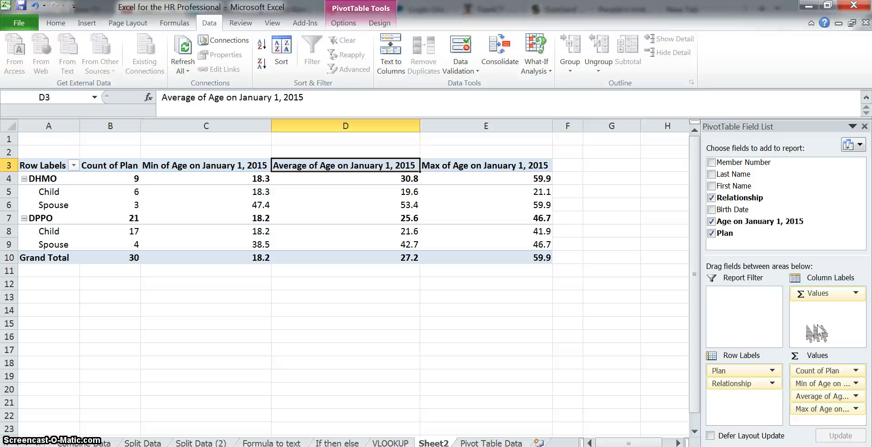
pyautogui.moveTo(815, 331); pyautogui.dragTo(816, 359)
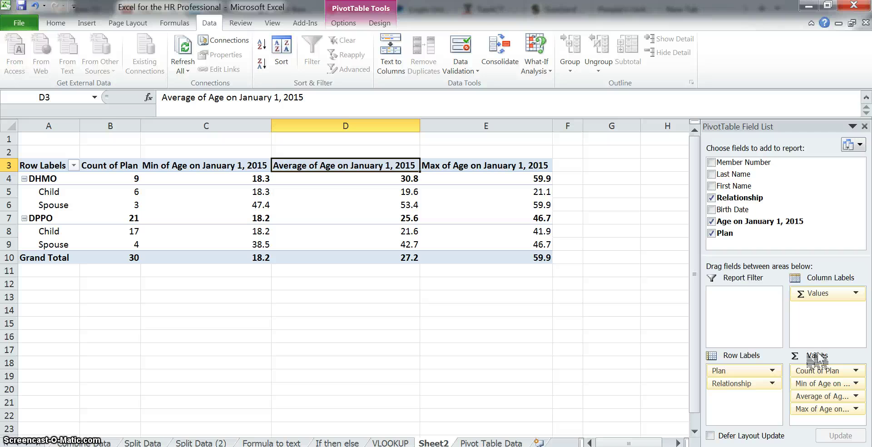
pyautogui.moveTo(816, 359); pyautogui.dragTo(342, 20)
# - Set the pivot table's Report Layout to Show in Tabular Form
pyautogui.click(344, 24)
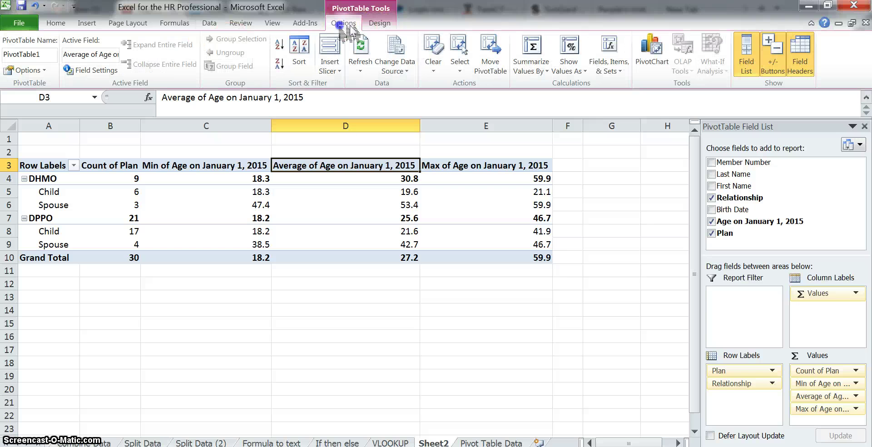
pyautogui.click(378, 23)
pyautogui.click(47, 68)
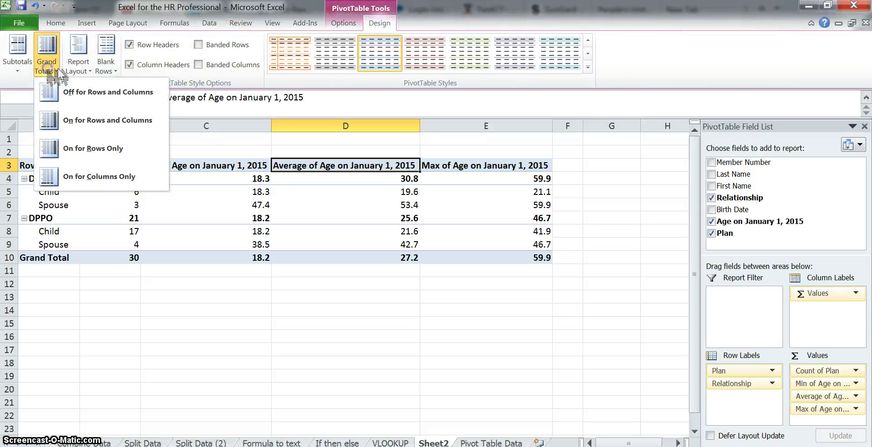
pyautogui.click(87, 68)
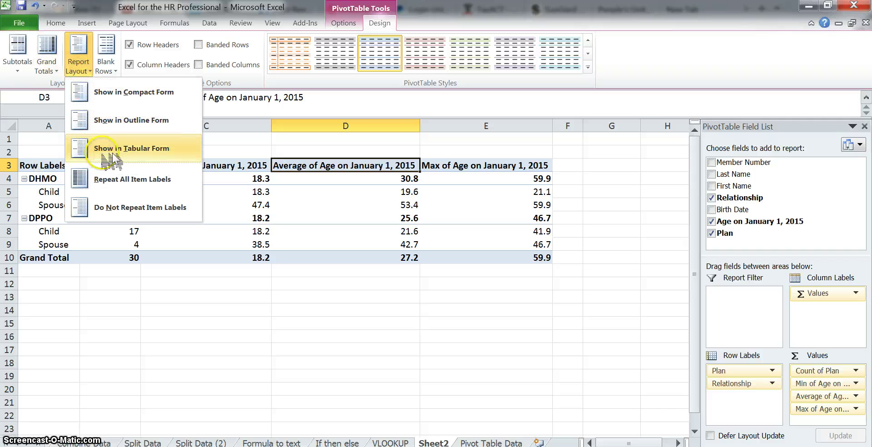
pyautogui.click(139, 146)
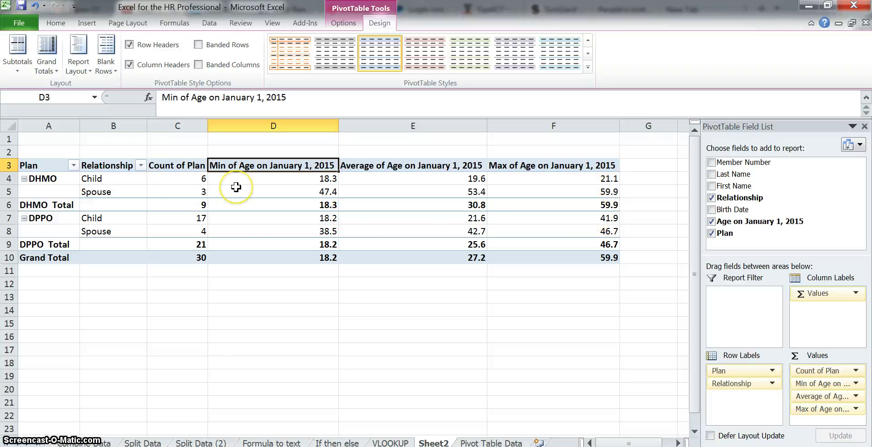
pyautogui.moveTo(237, 186)
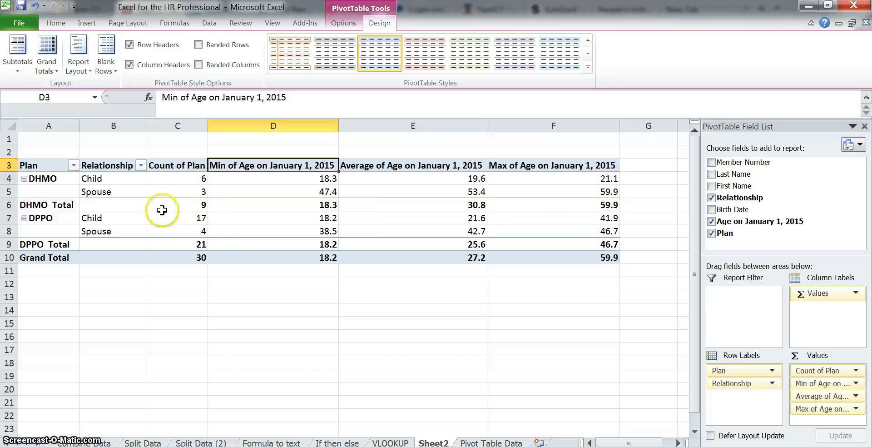
pyautogui.moveTo(180, 170)
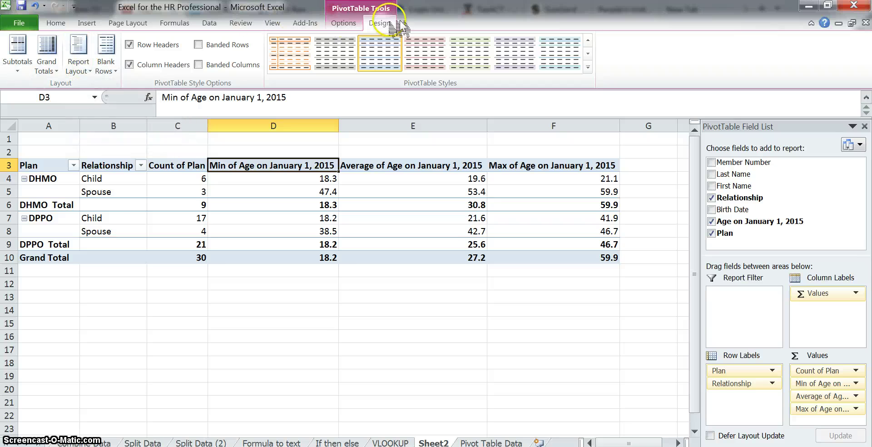
pyautogui.click(85, 71)
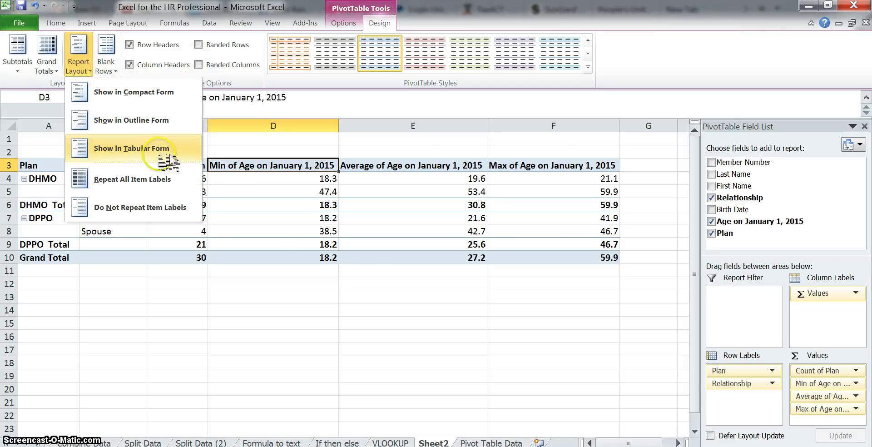
pyautogui.click(408, 317)
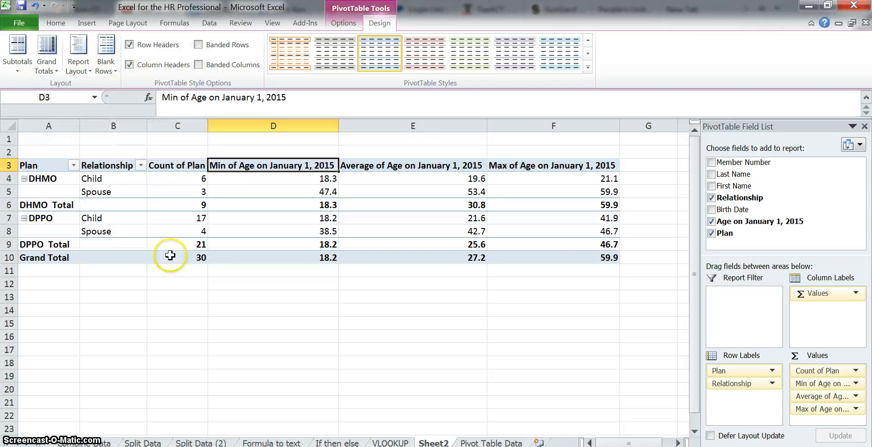
pyautogui.moveTo(310, 244)
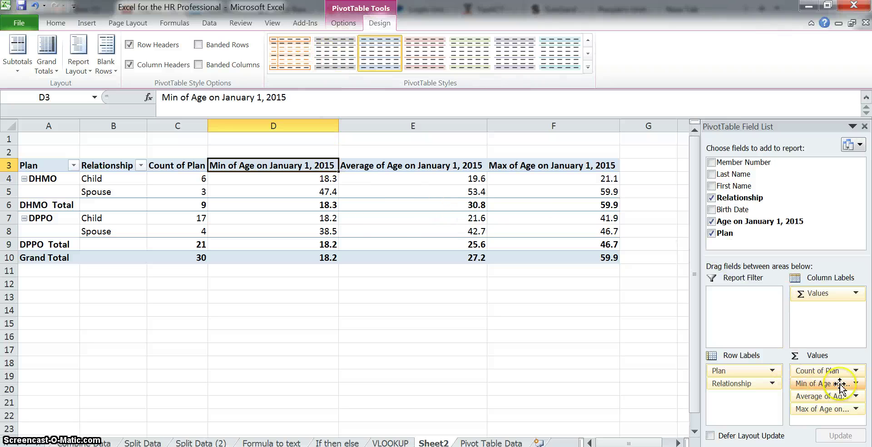
pyautogui.moveTo(804, 404); pyautogui.dragTo(744, 405)
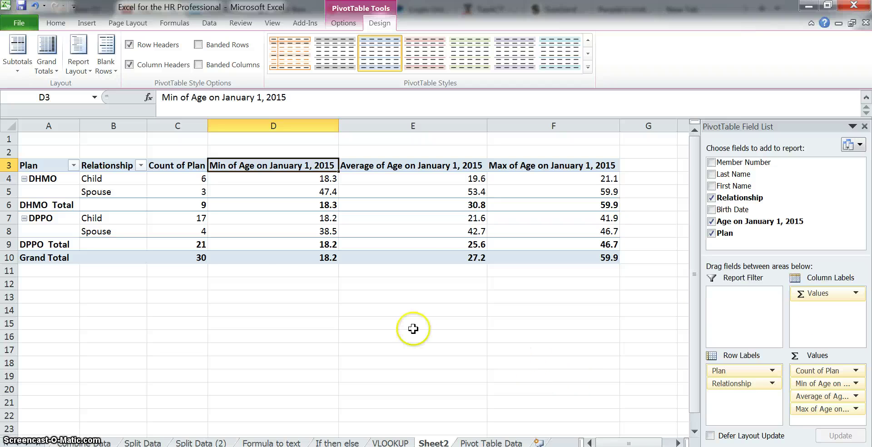